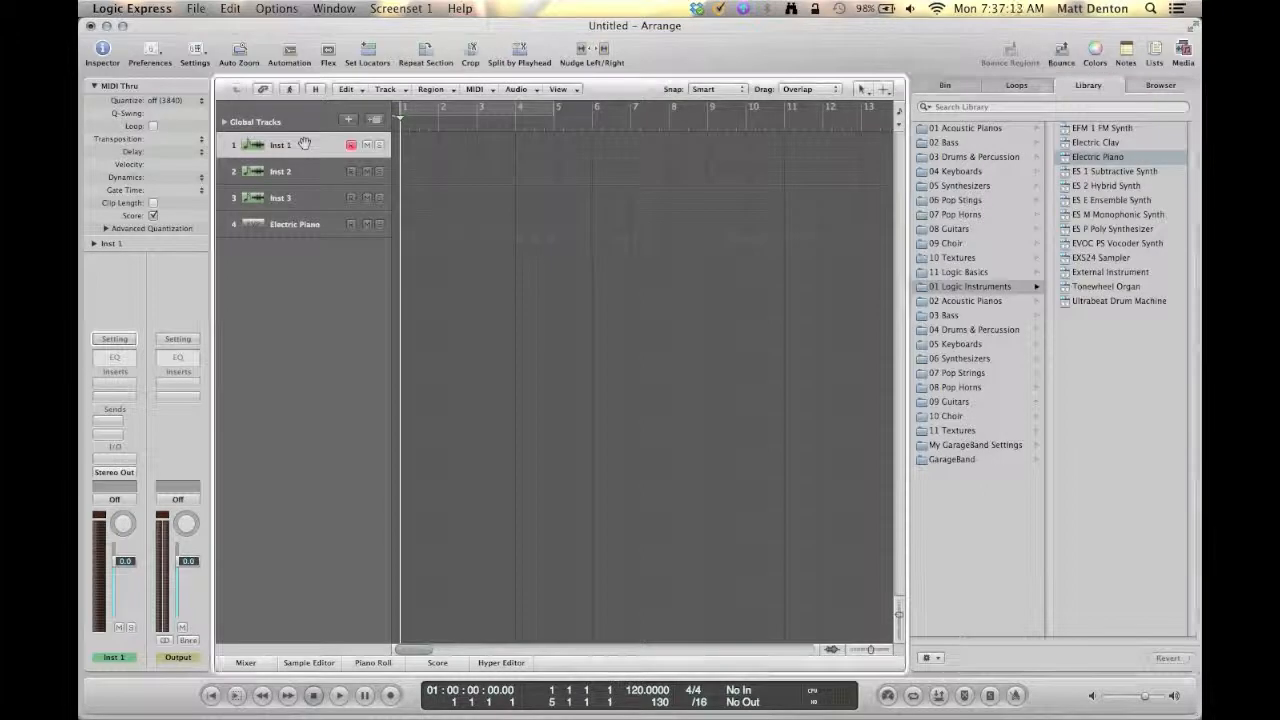
Step: Insert the stereo ES1 (Synthesizer 1) as the software instrument on the Inst 1 track
click(121, 462)
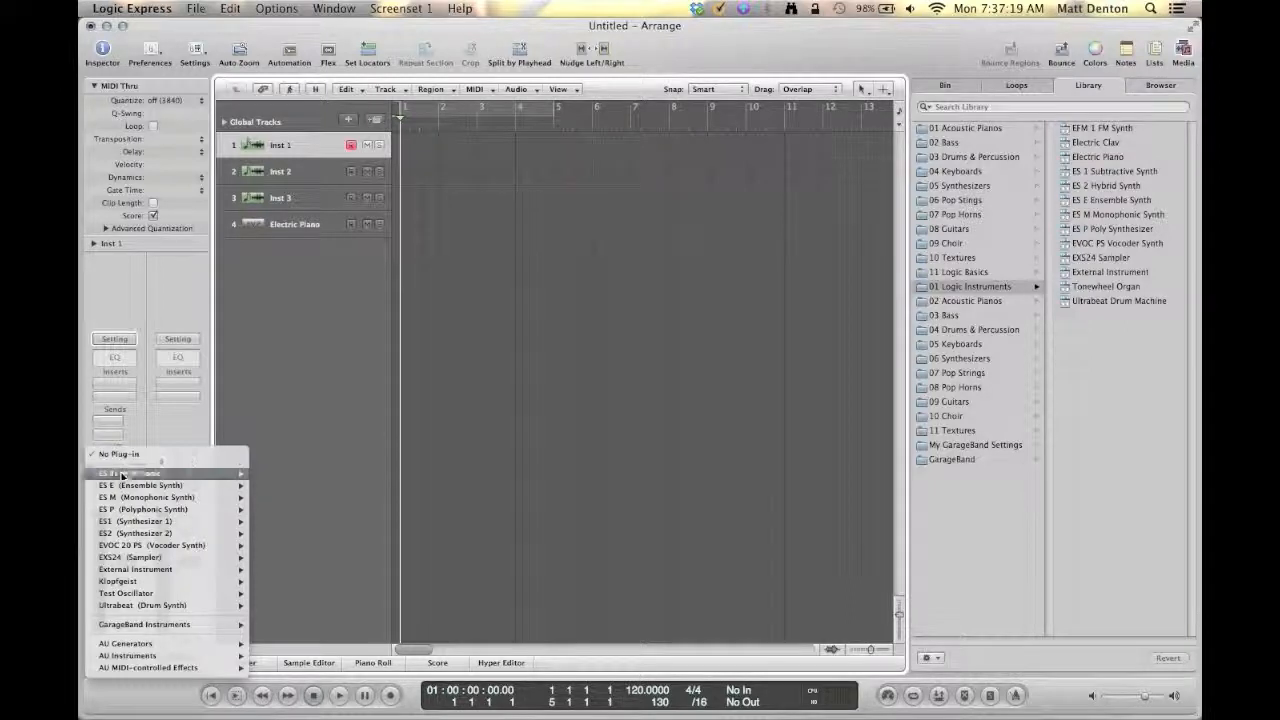
mouse_move(135, 522)
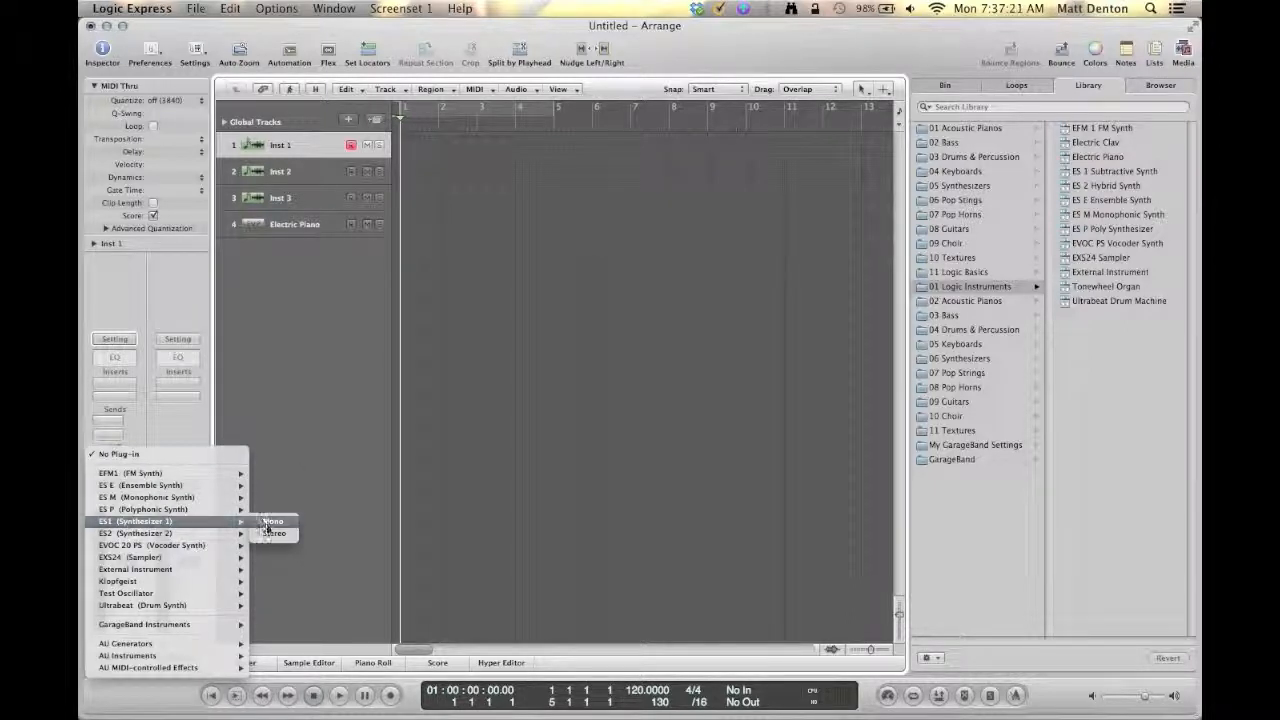
click(272, 533)
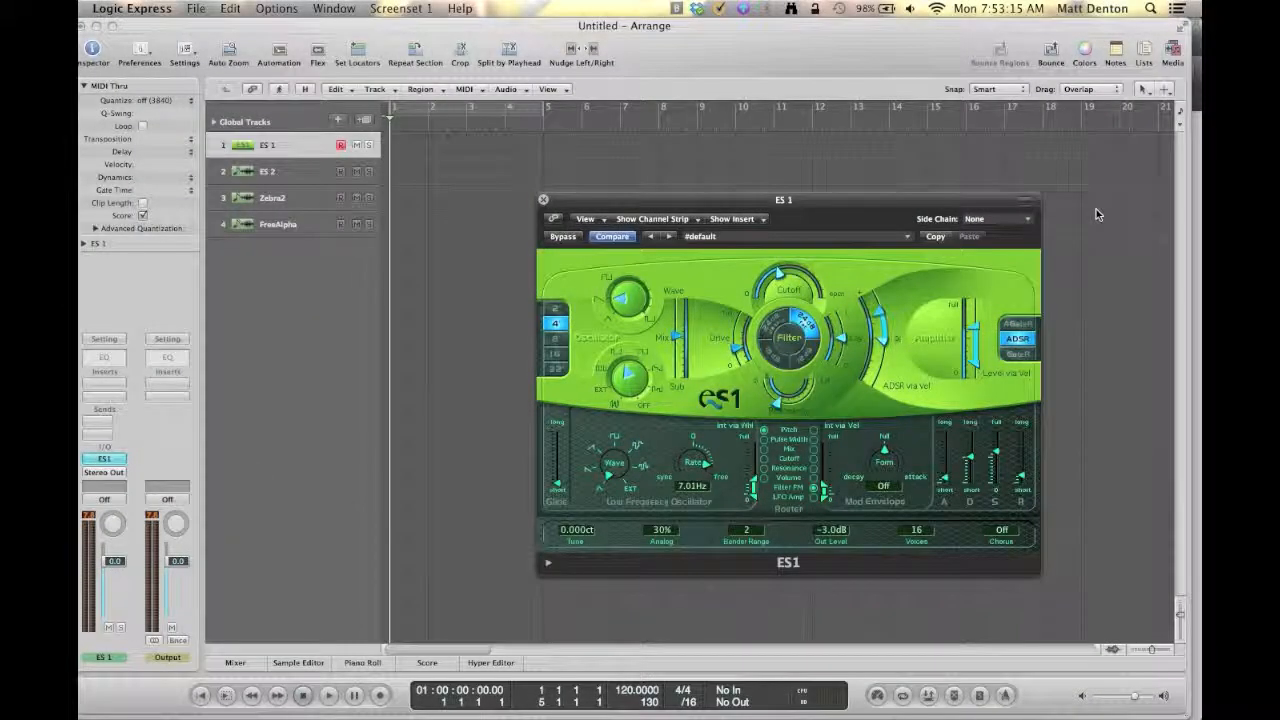
Step: Bring up the on-screen musical typing keyboard and audition the ES1 default sound with a repeated note
key(Caps_Lock)
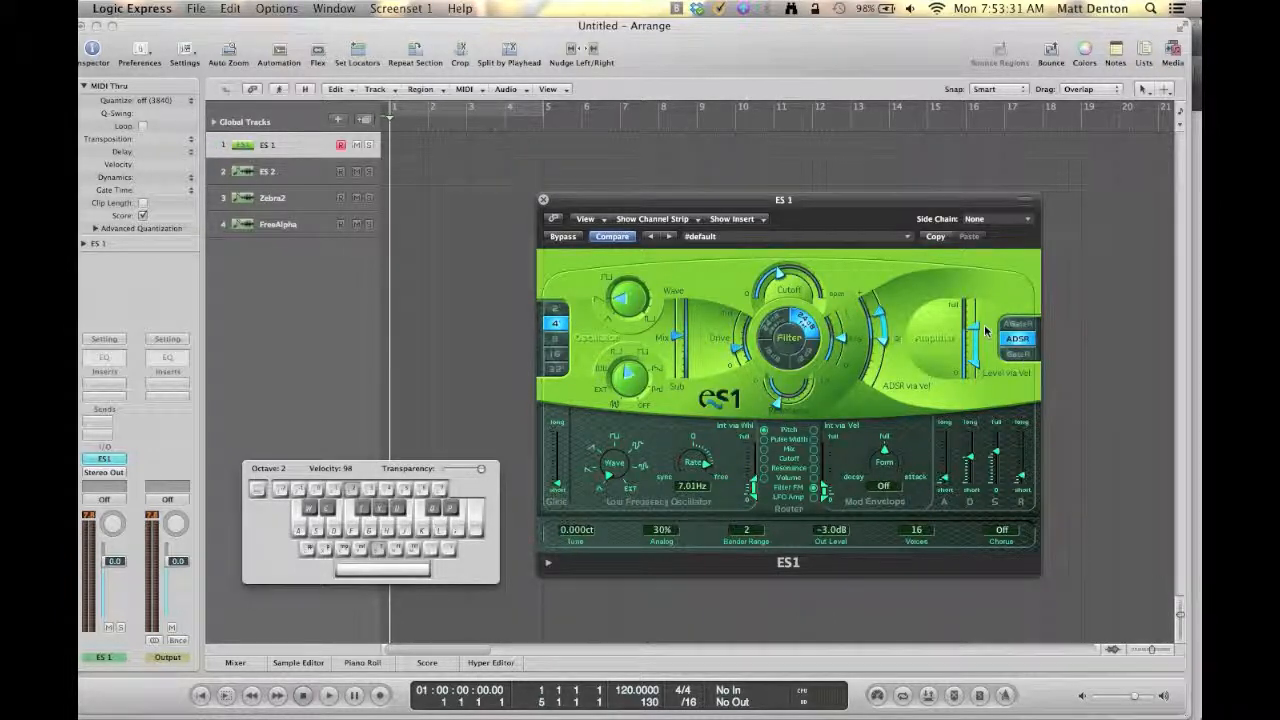
key(s)
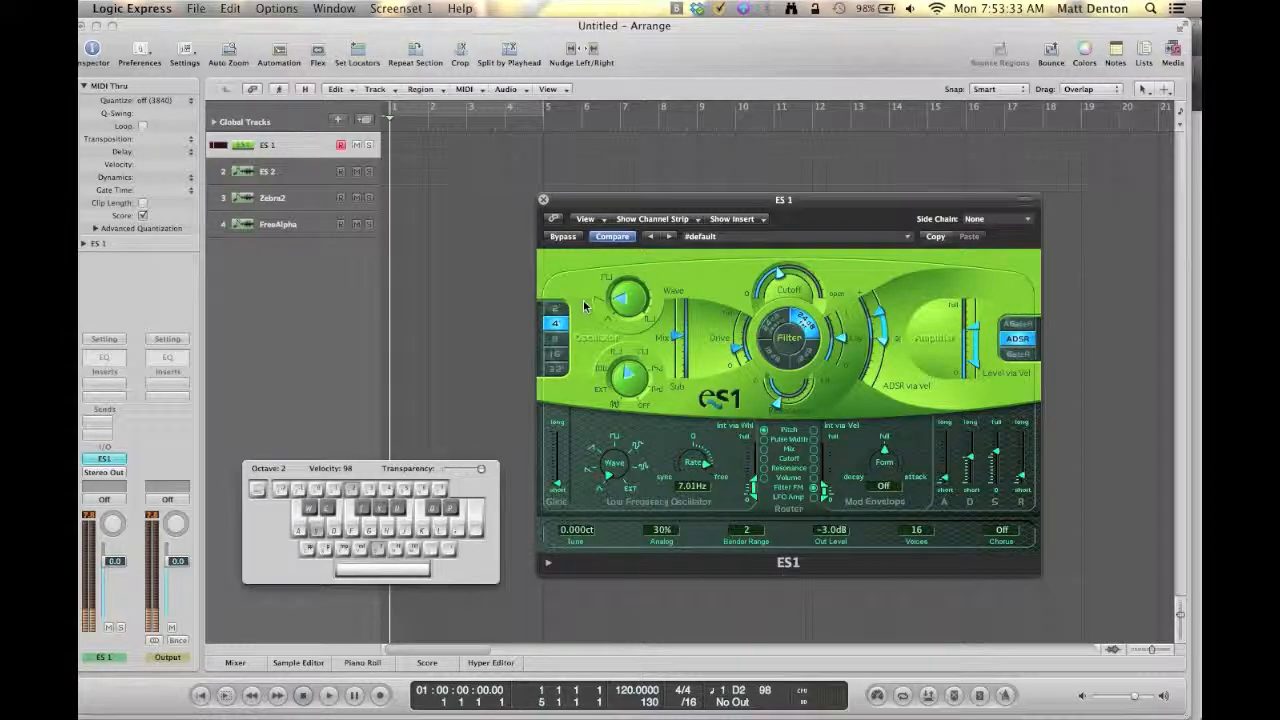
key(s)
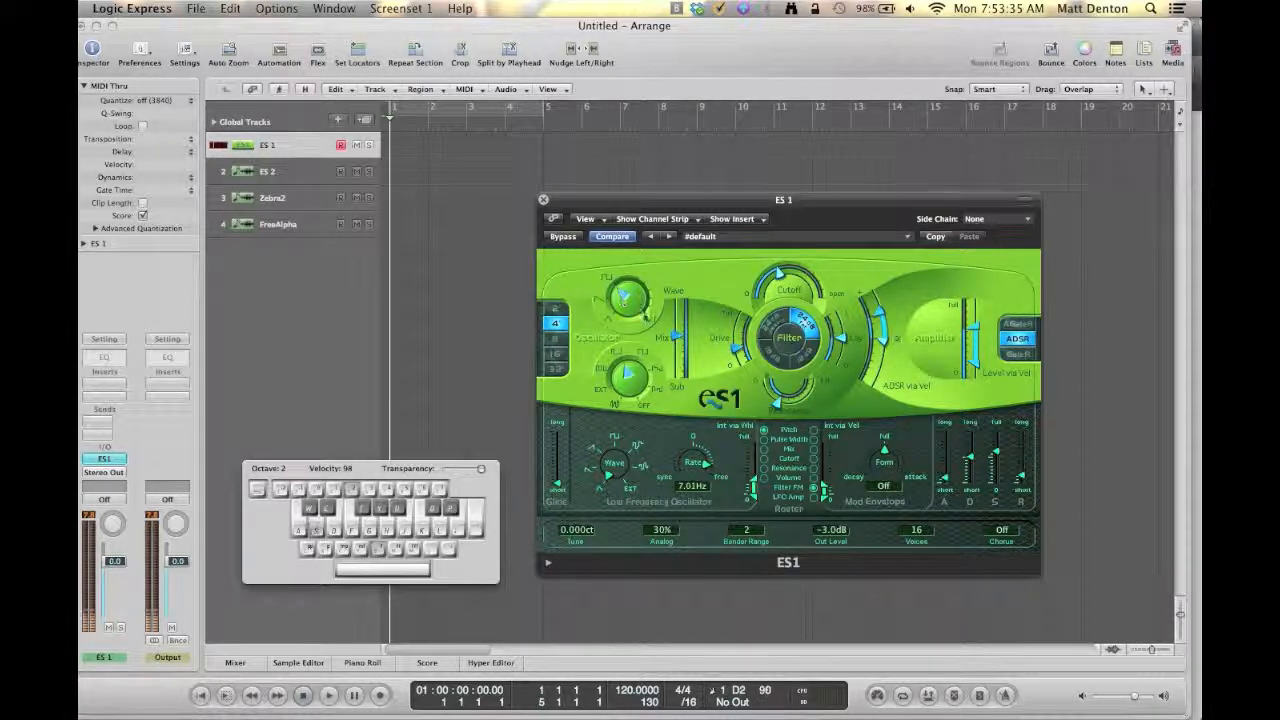
Step: Audition different main oscillator waveforms on the ES1 with a repeated note, settling on the square wave
click(645, 315)
key(s)
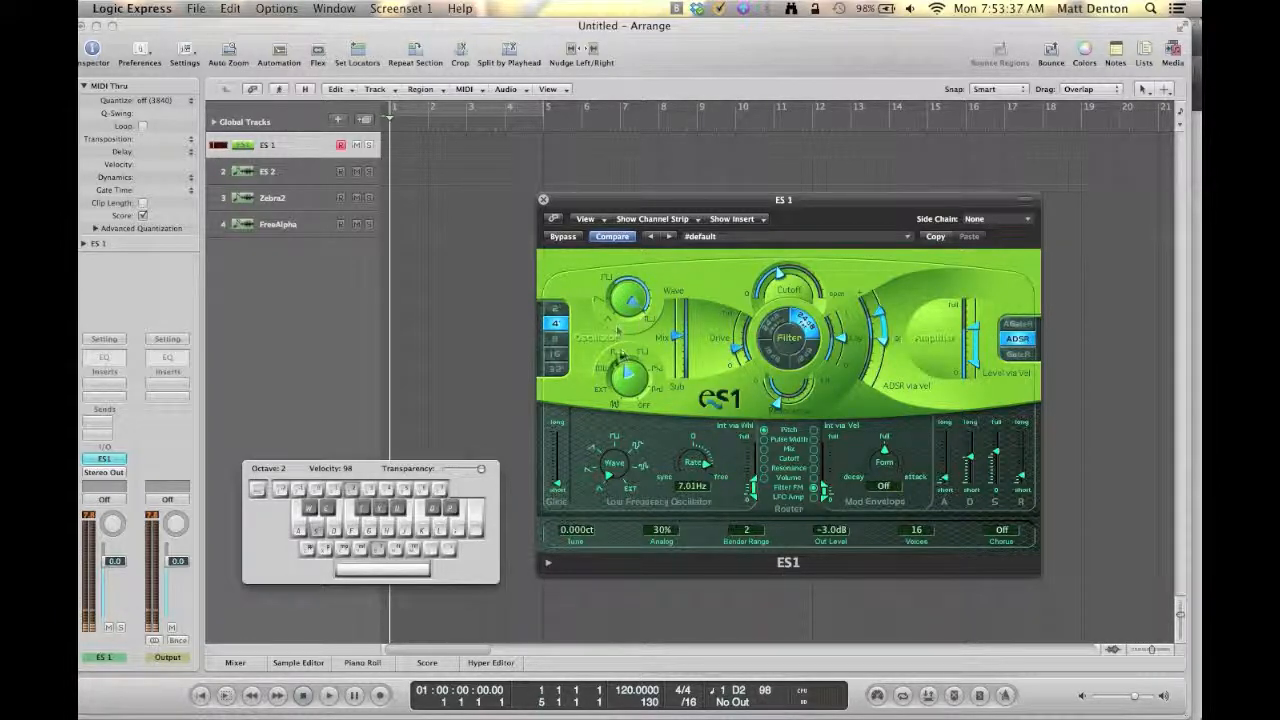
click(611, 291)
key(s)
key(s)
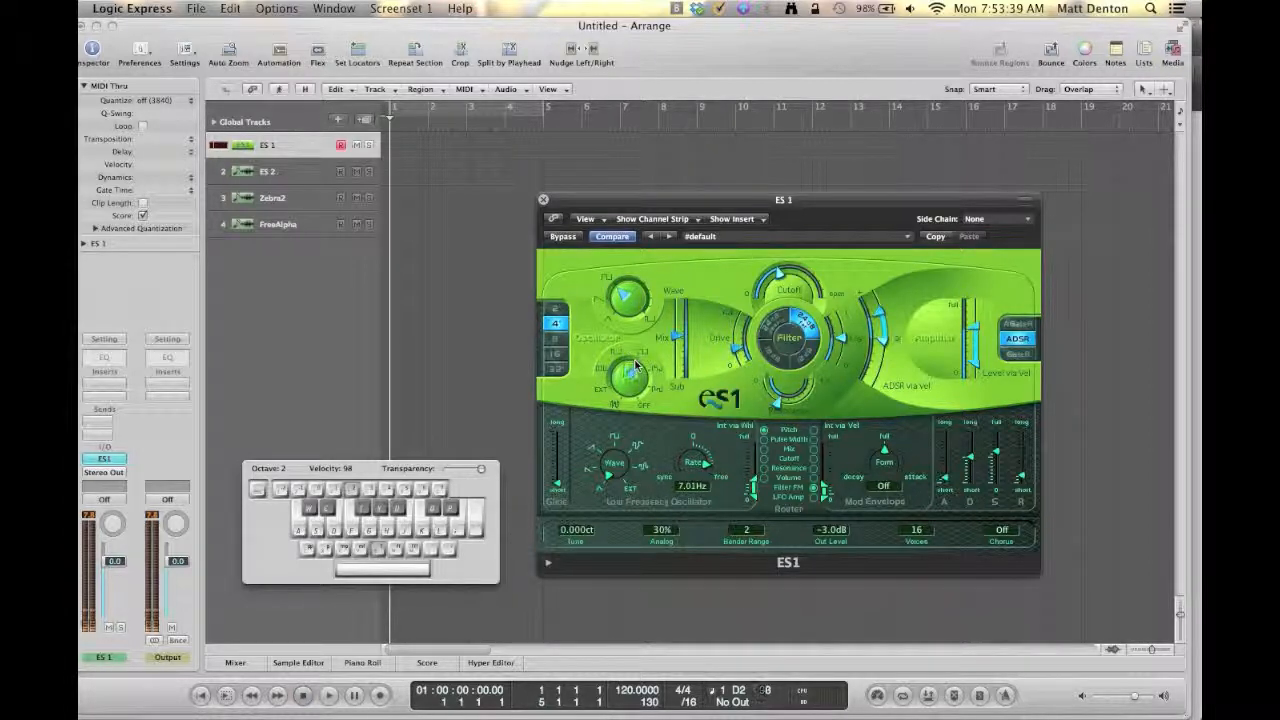
Step: Turn the ES1 sub-oscillator waveform knob clockwise to another wave and audition it with a repeated note
drag(625, 369, 655, 372)
key(s)
key(s)
key(s)
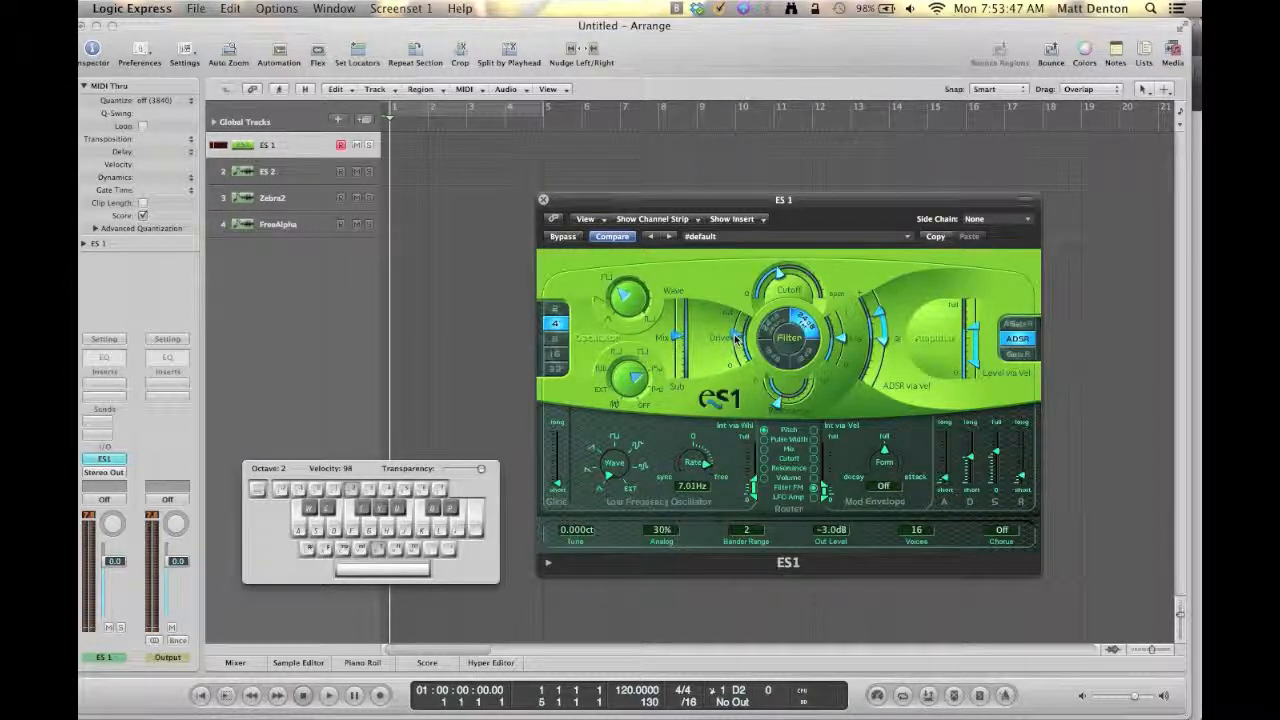
Step: Switch the ES1 filter slope to the lower-right segment of the filter ring and audition it with two alternating notes
click(770, 353)
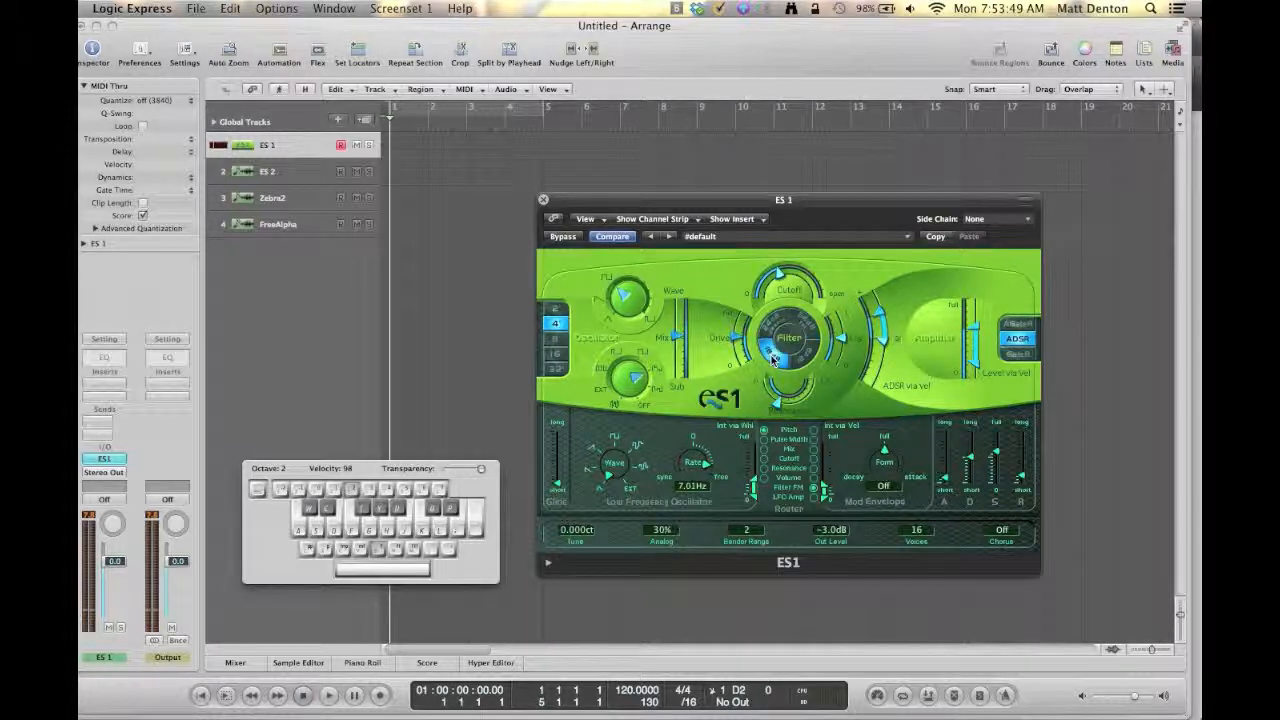
click(804, 356)
key(s)
key(d)
key(s)
key(d)
key(s)
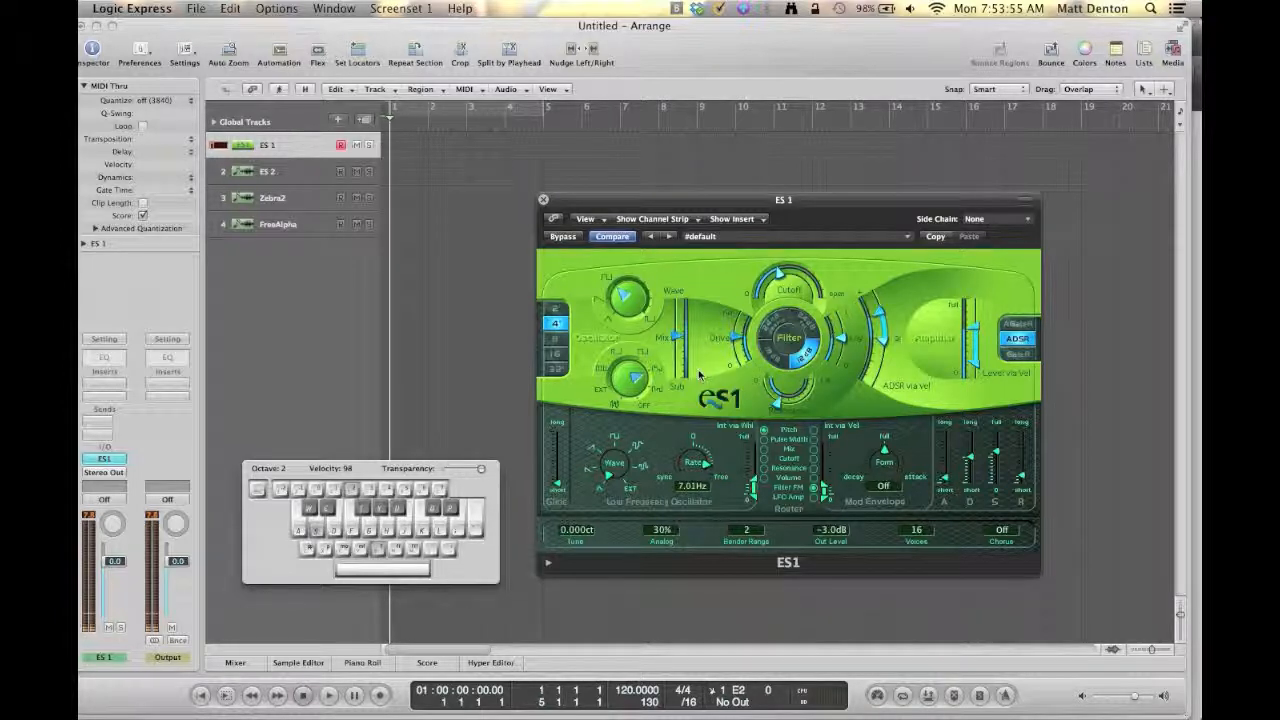
Step: Raise the ES1 amplifier's Level via Vel range up to full and audition it with two notes
drag(977, 356, 977, 332)
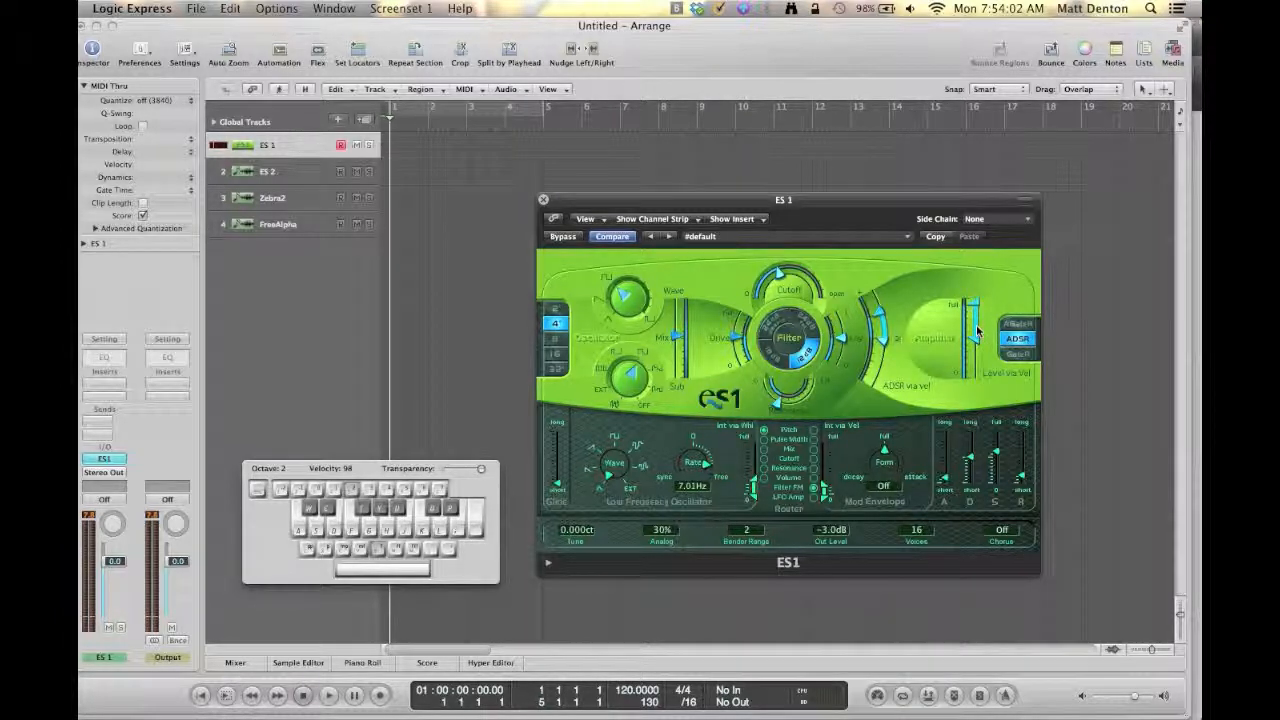
key(s)
key(a)
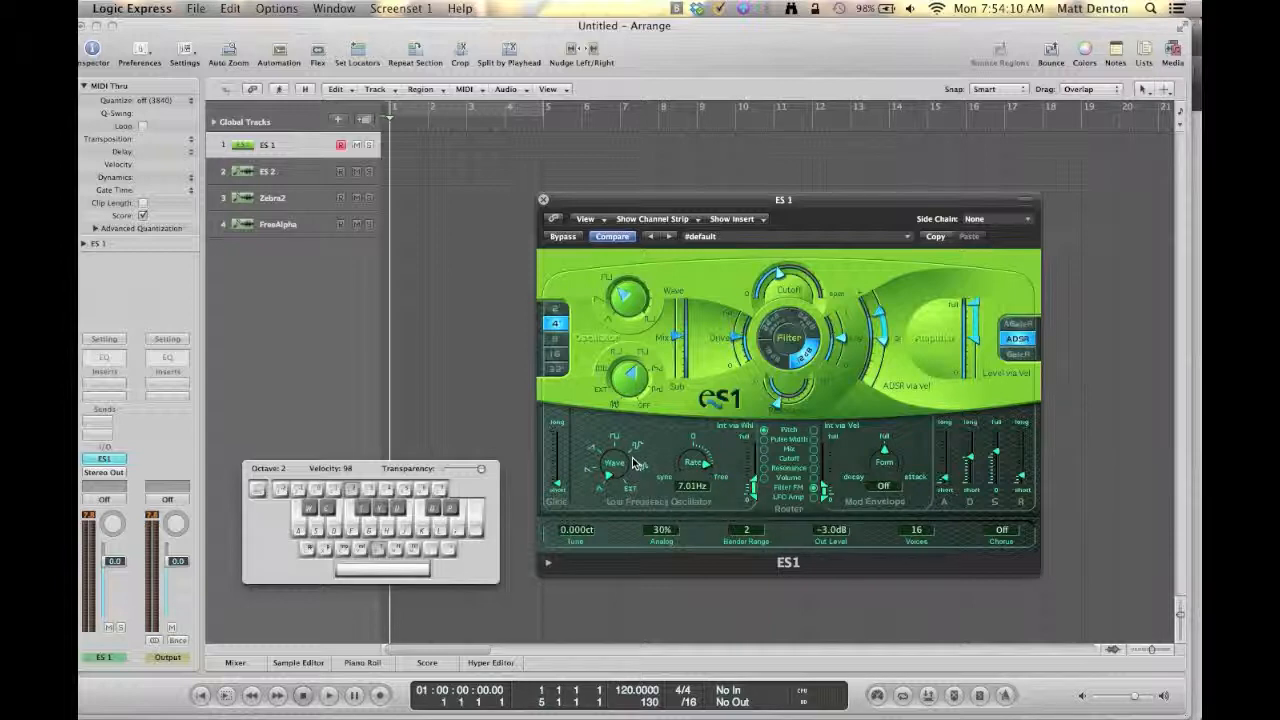
Step: Set the ES1 LFO wave to square and raise its Int via Whl amount while playing a note
drag(628, 460, 645, 462)
key(s)
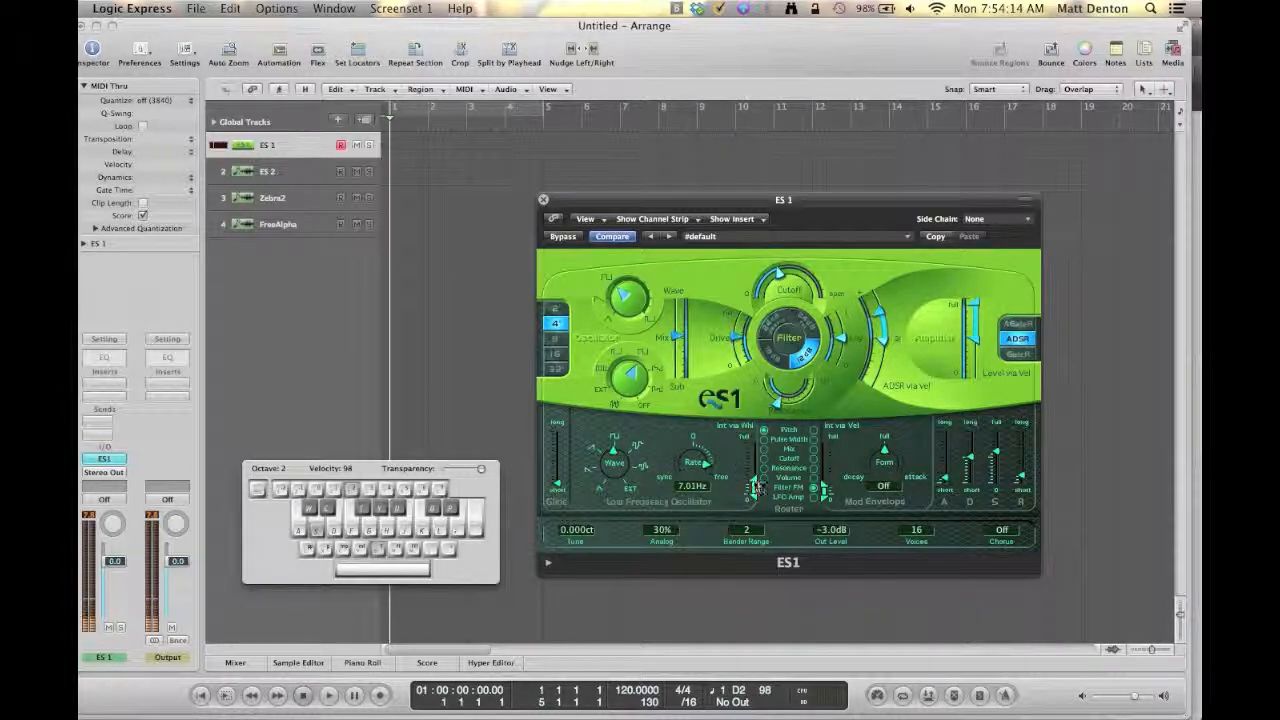
drag(755, 489, 755, 466)
key(s)
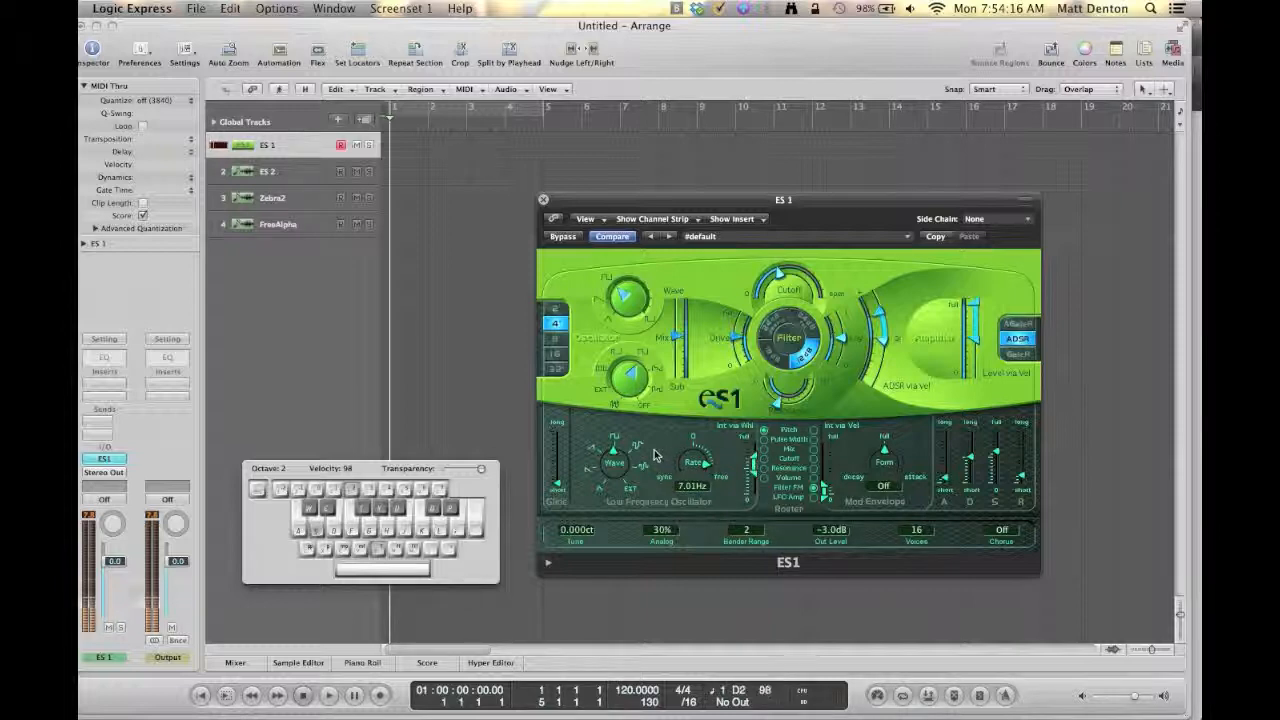
Step: Lower the ES1 LFO's Int via Whl amount, switch its wave to a random waveform and audition it
drag(755, 463, 755, 473)
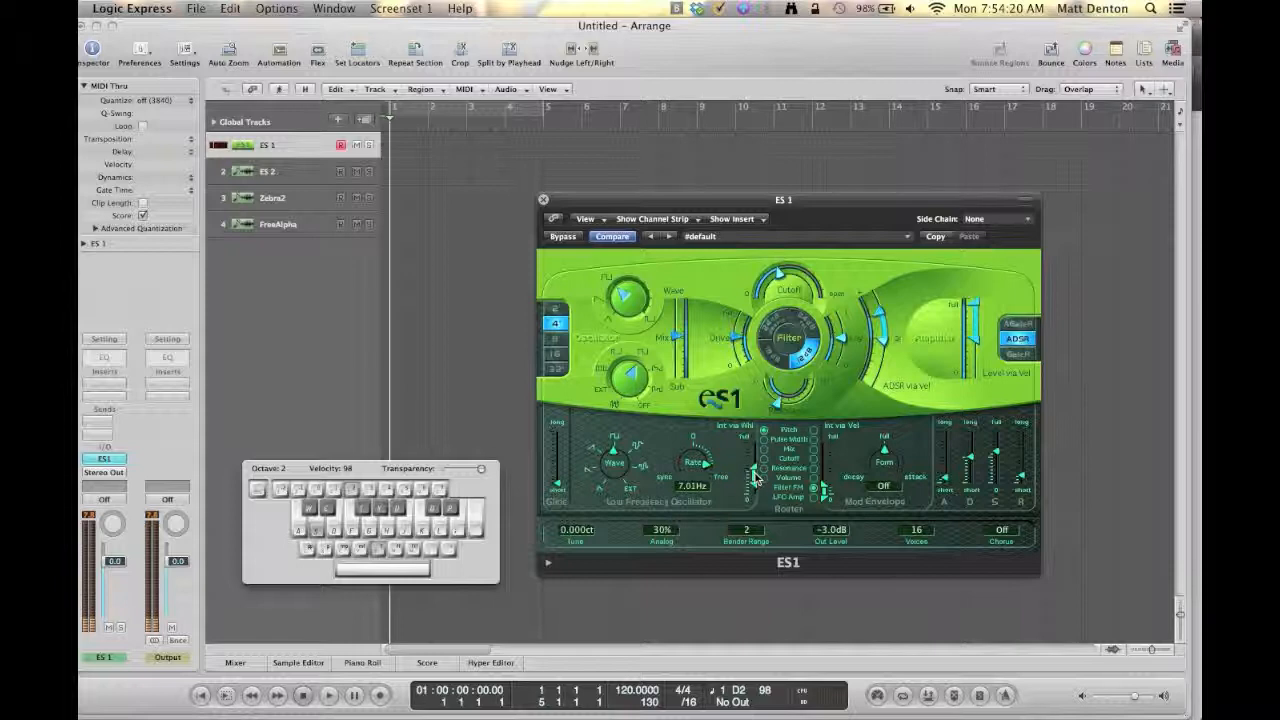
click(638, 451)
key(s)
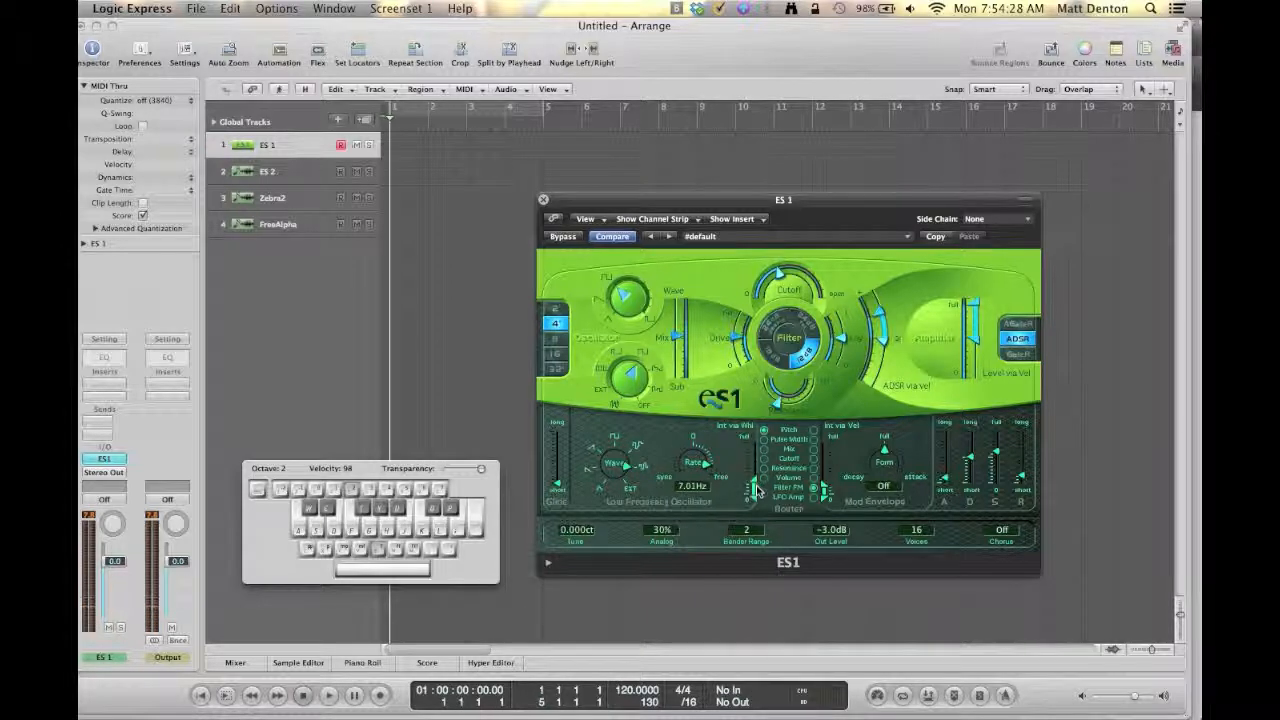
key(s)
Step: Lengthen the ES1 envelope's attack and release to beyond mid-range, auditioning each change with a note
drag(945, 479, 947, 456)
key(s)
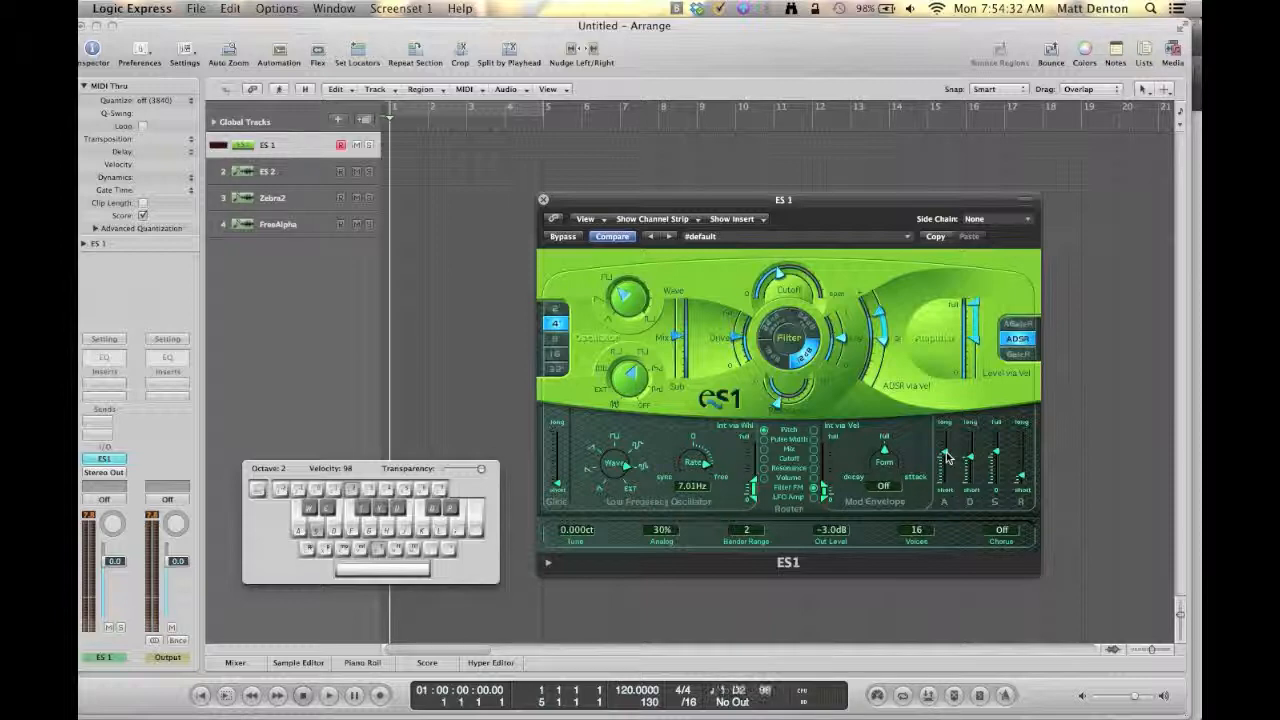
key(s)
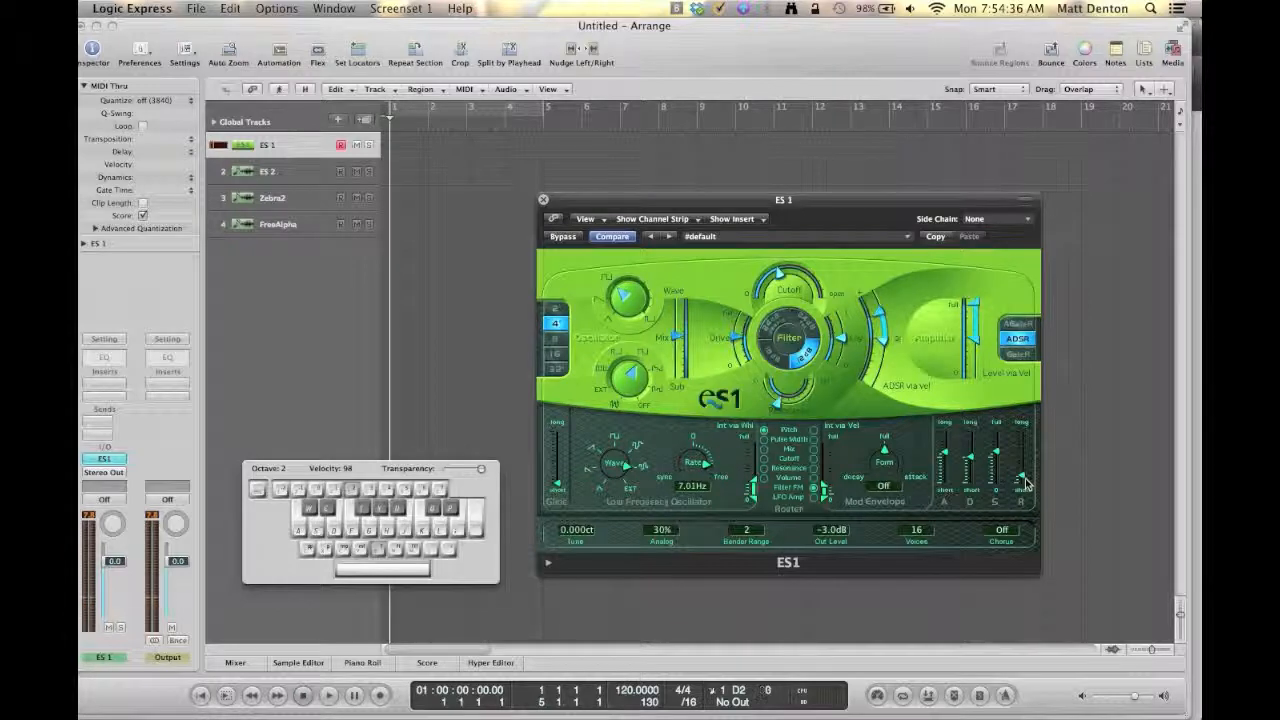
drag(1025, 480, 1023, 453)
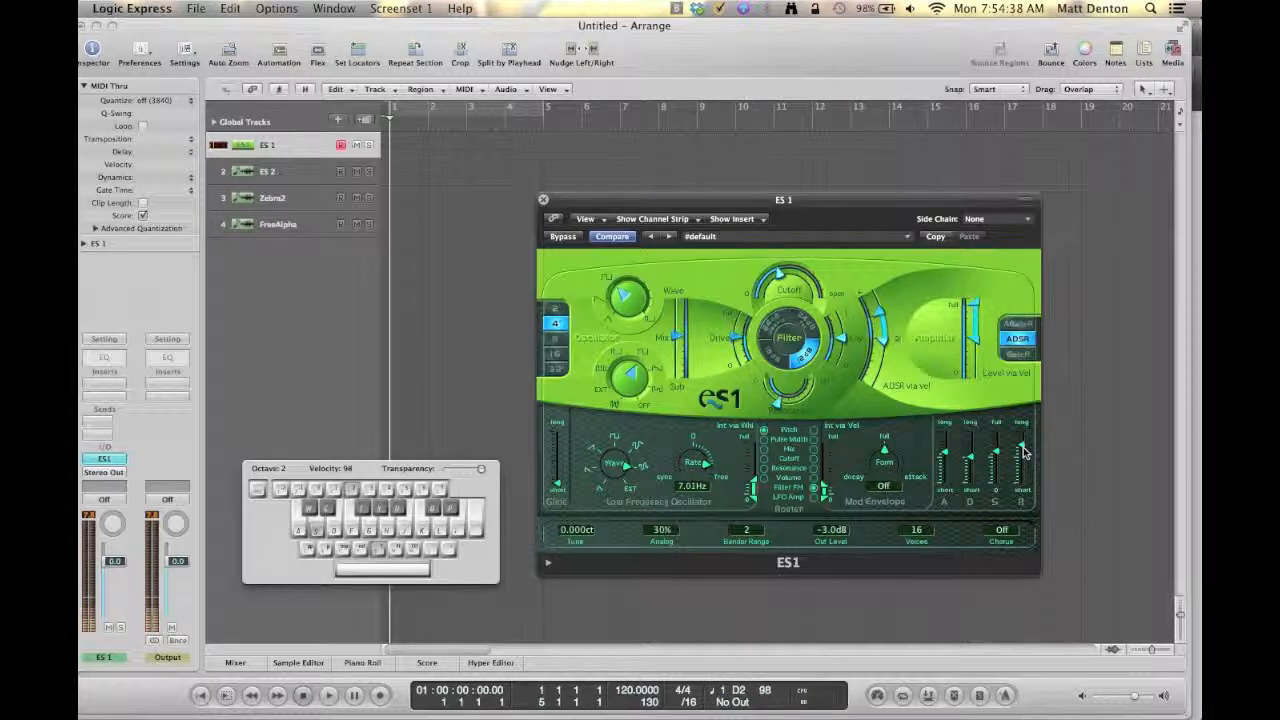
key(s)
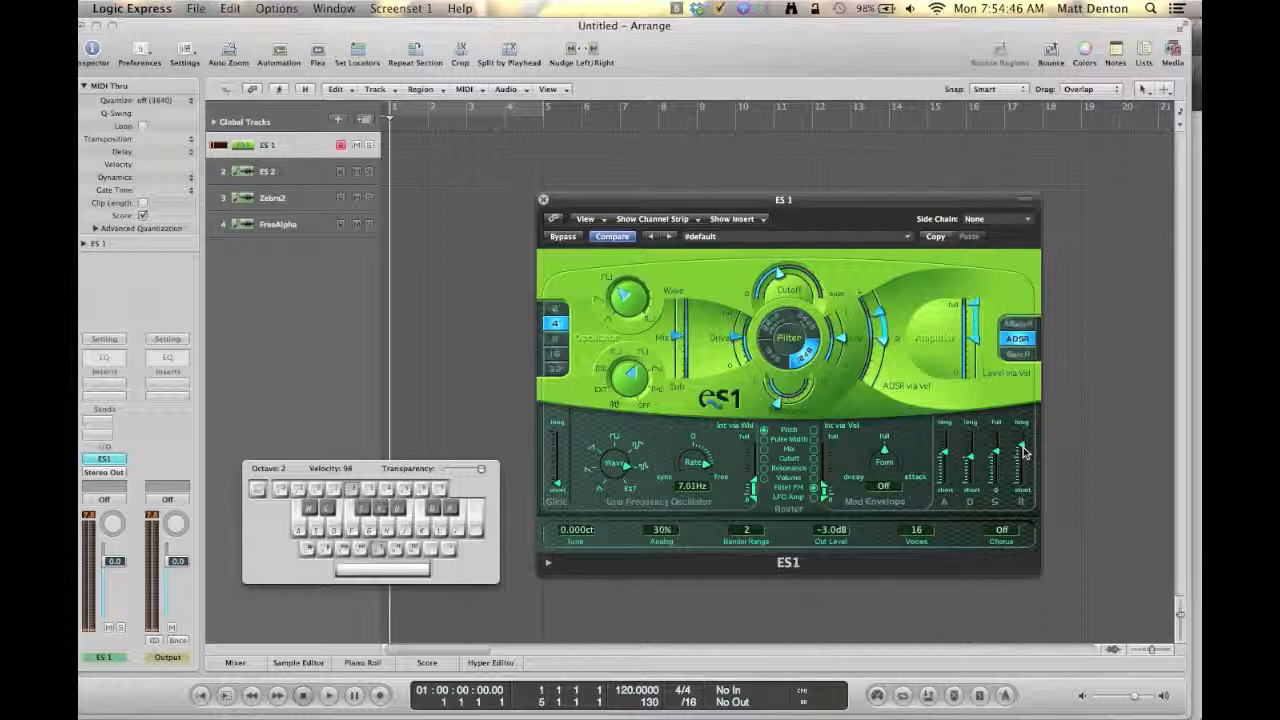
click(782, 234)
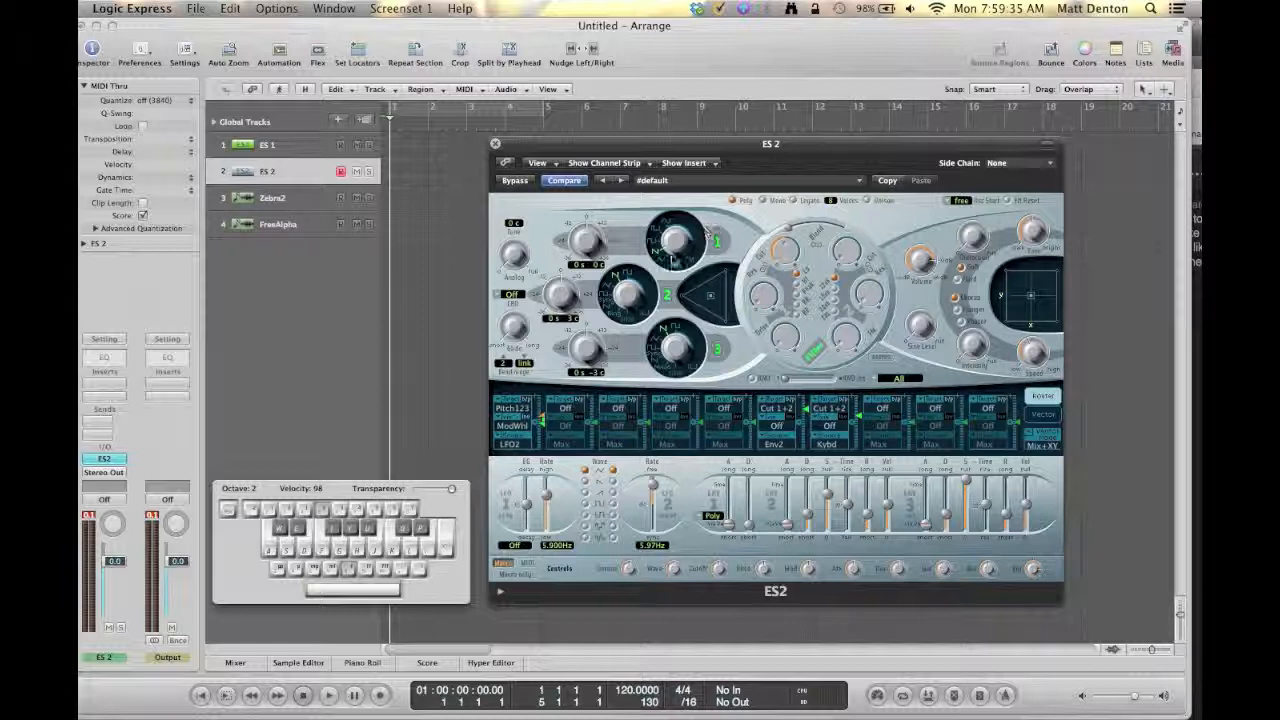
Step: Shift the ES2 oscillator mix toward oscillator 3, adjust the XY pad near its centre and audition a note
drag(711, 298, 716, 304)
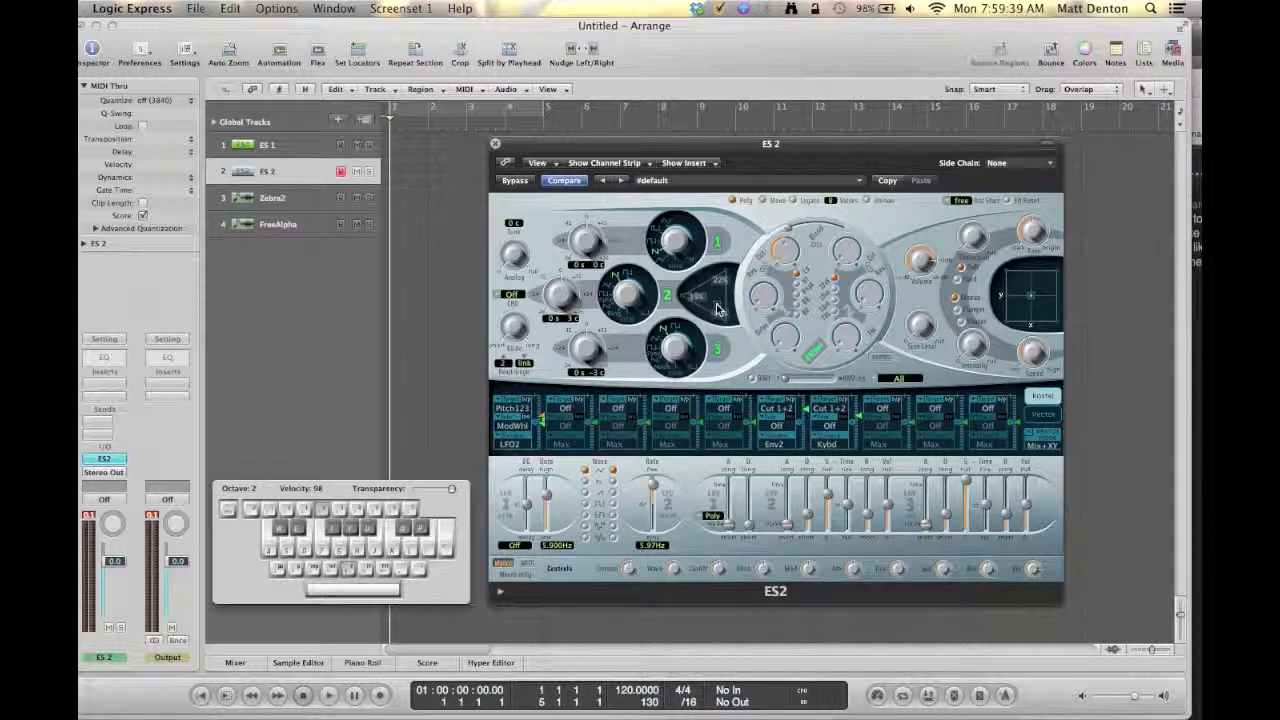
mouse_move(1030, 308)
mouse_down()
mouse_move(1022, 290)
mouse_move(1030, 298)
mouse_up()
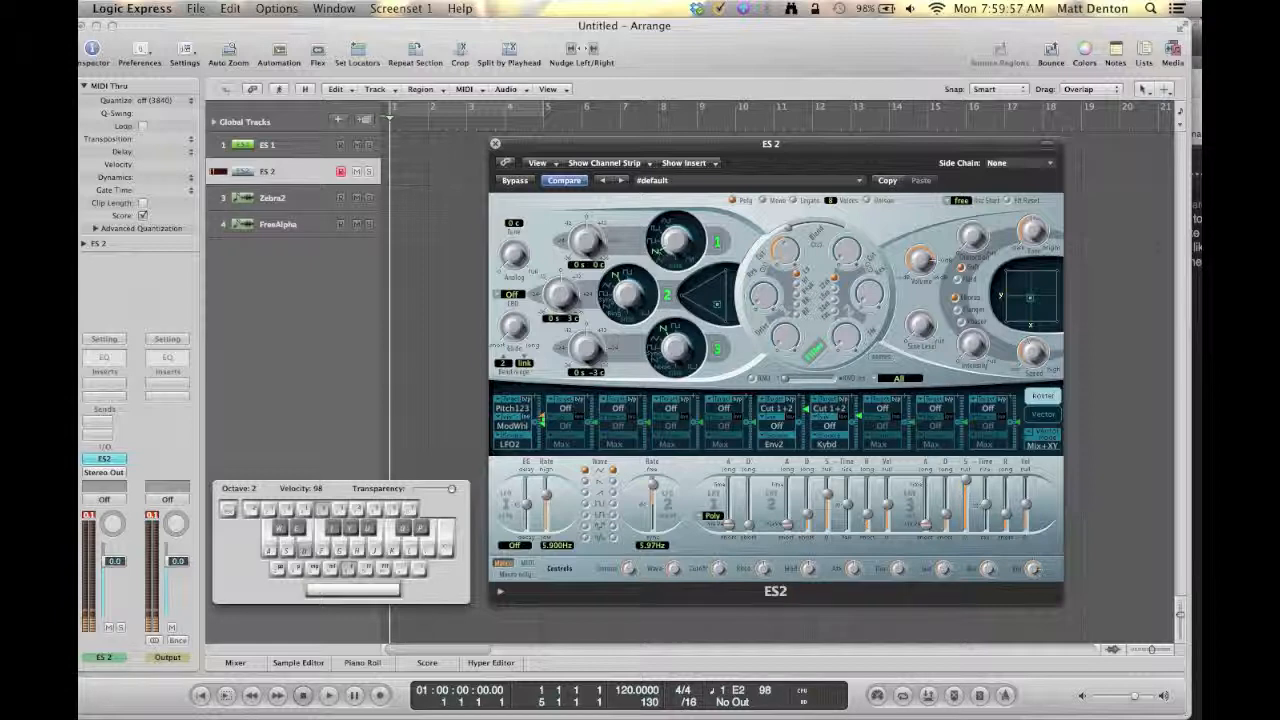
key(d)
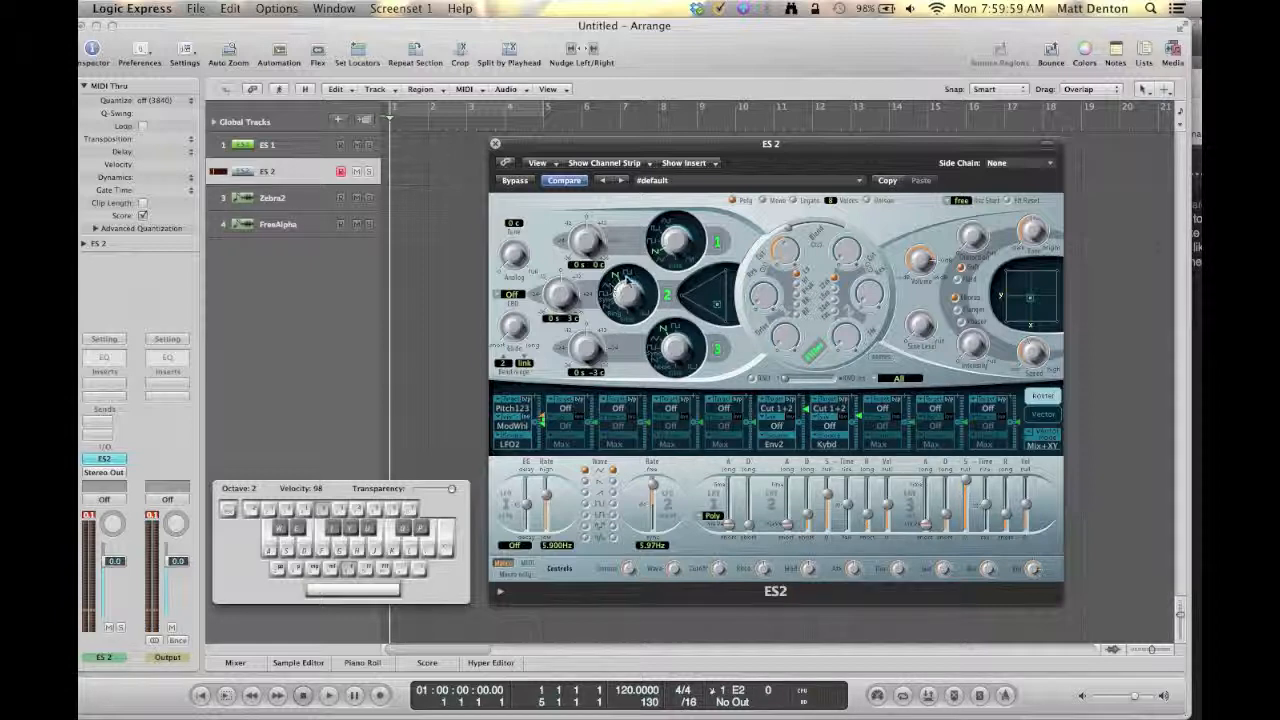
key(d)
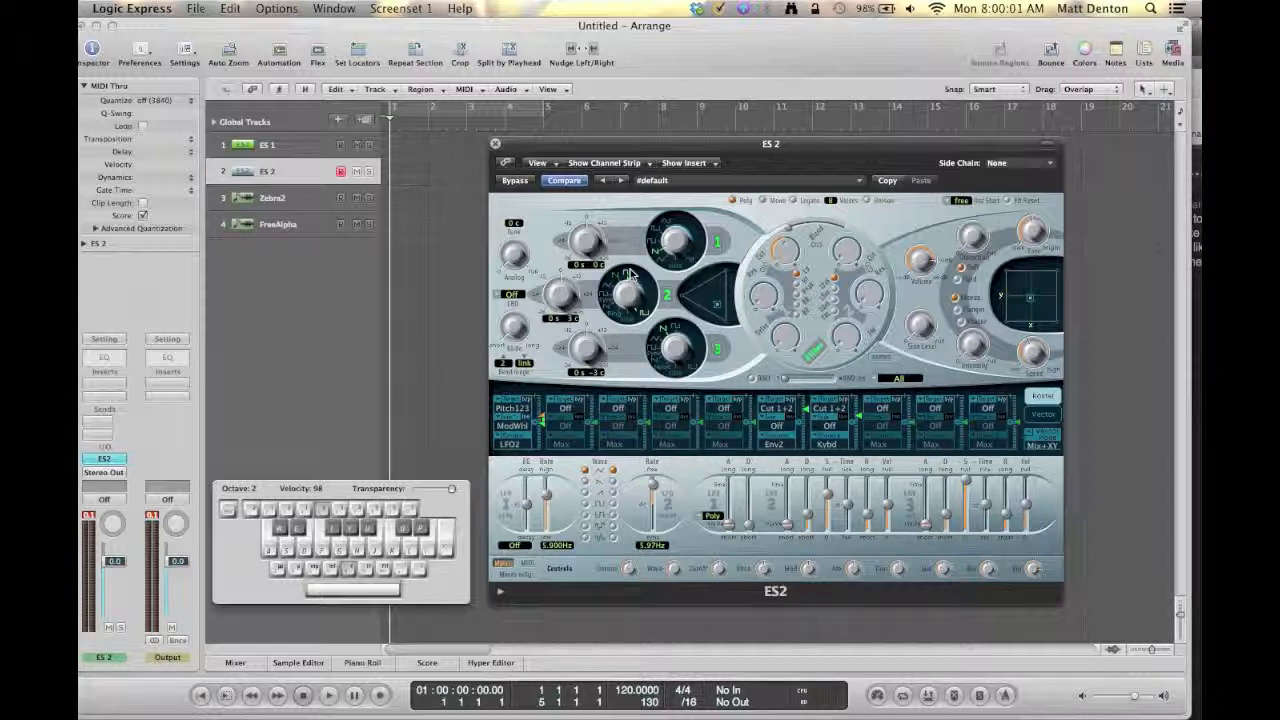
Step: Choose a synced square wave for ES2 oscillator 2 and a pulse wave for oscillator 1, then rebalance the oscillator mix
drag(628, 312, 628, 341)
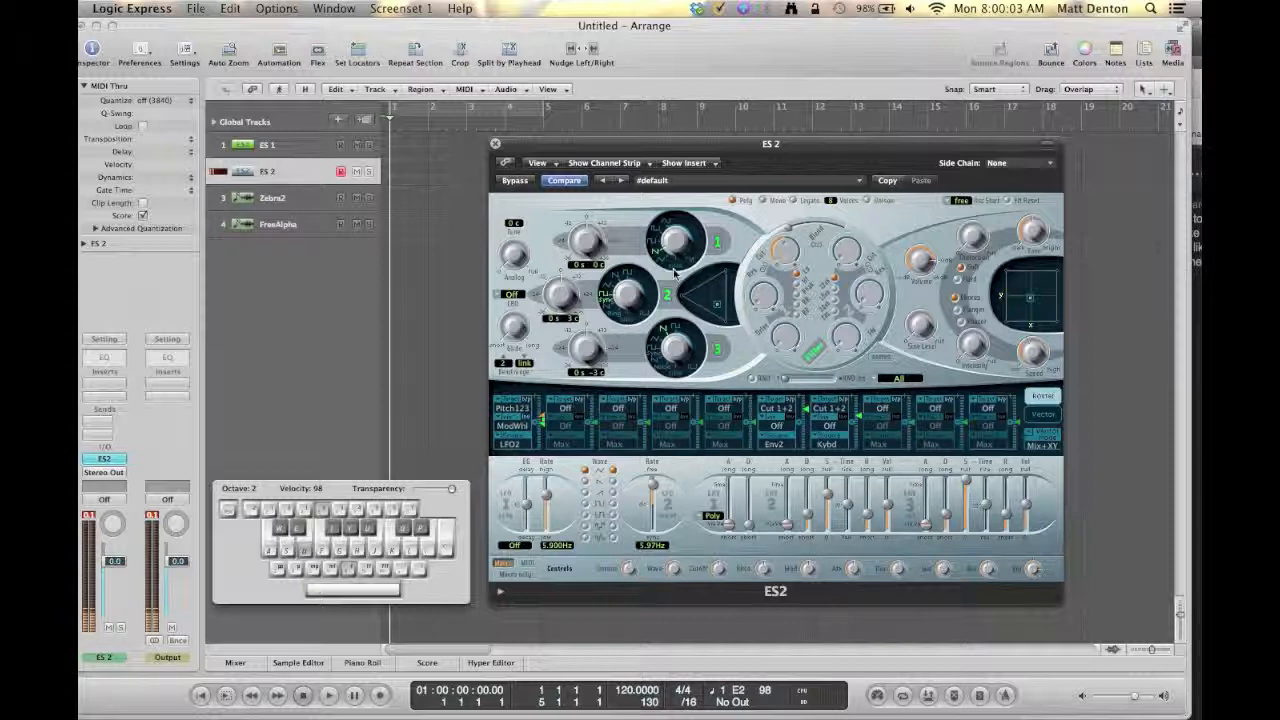
drag(675, 247, 673, 240)
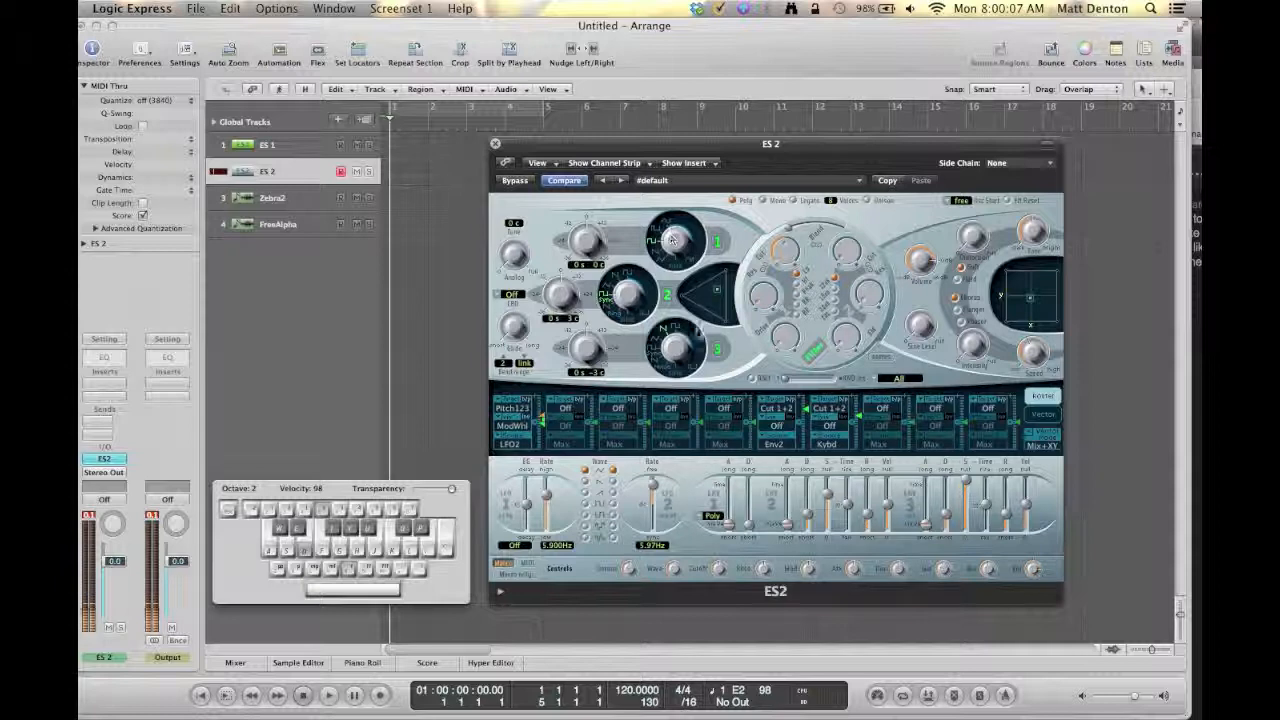
mouse_move(717, 290)
mouse_down()
mouse_move(702, 298)
mouse_move(716, 301)
mouse_up()
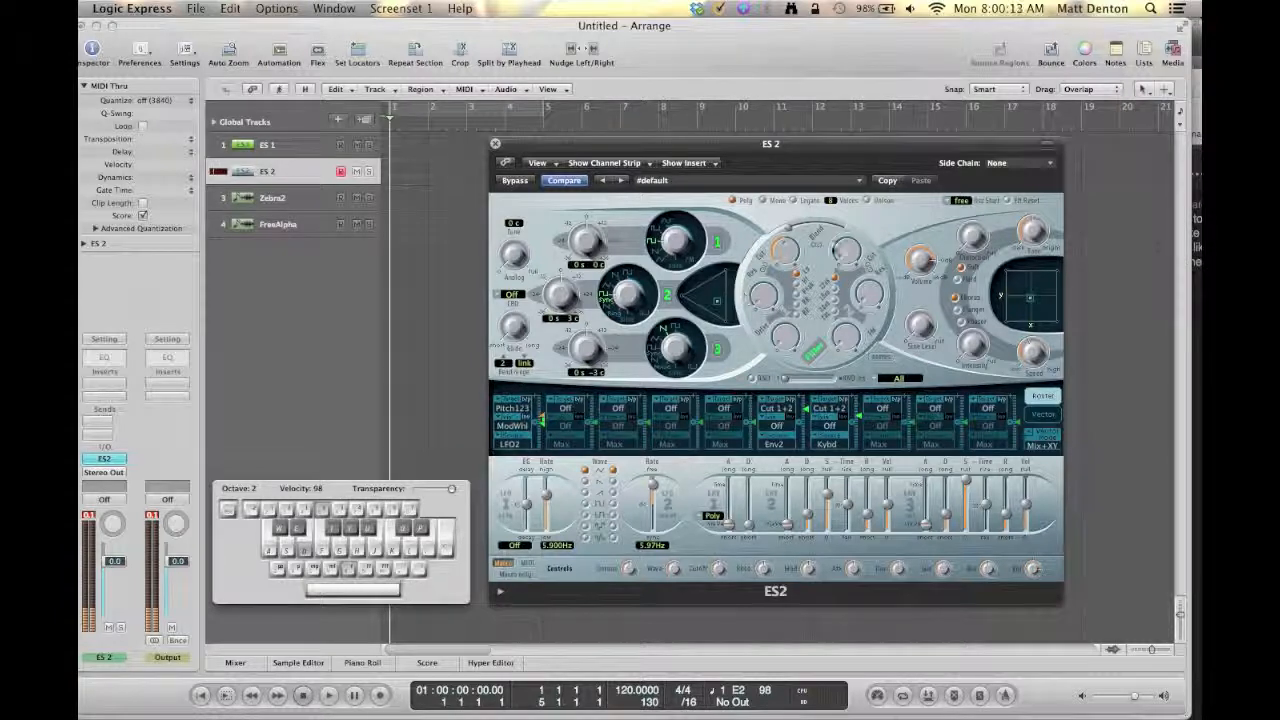
Step: Increase the ES2 filter's Drive and lower the synth's volume to about -10.5 dB while auditioning a note
drag(786, 341, 789, 325)
key(d)
mouse_move(918, 286)
drag(918, 289, 919, 318)
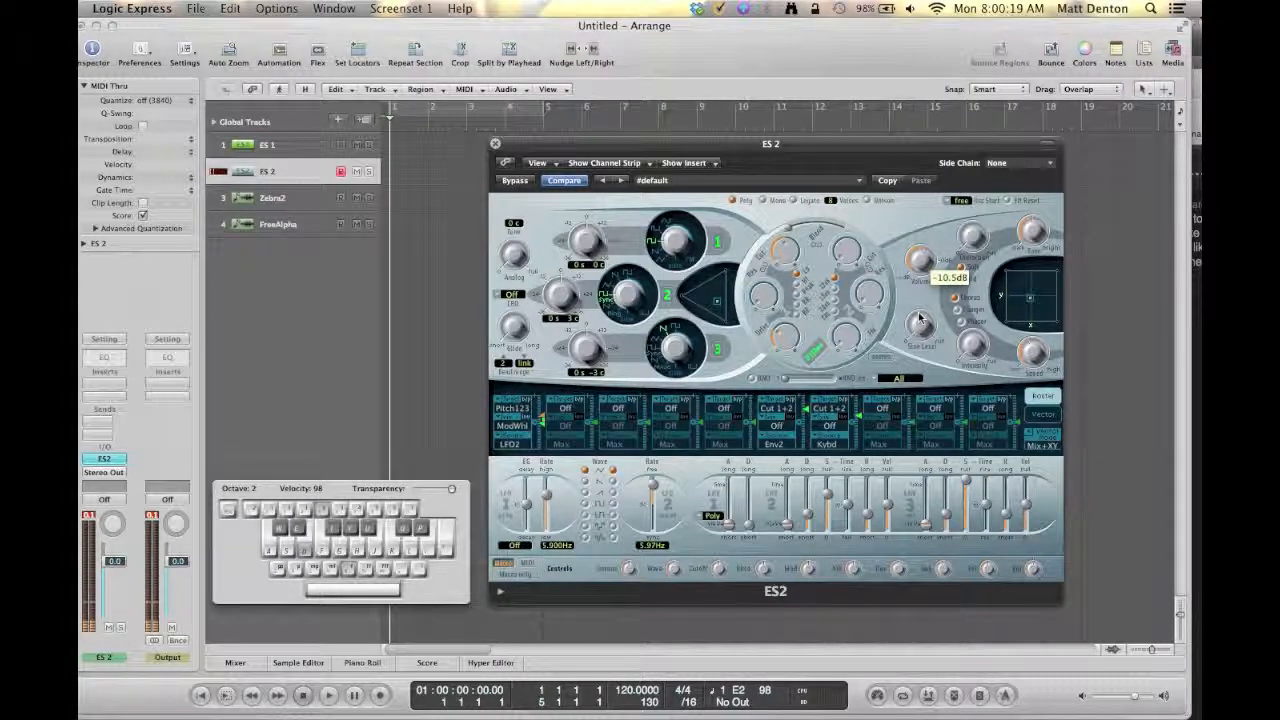
Step: Move the ES2 XY pad point toward its upper-left, x about -0.46, and set the LFO waveform to square
drag(1039, 322, 1019, 284)
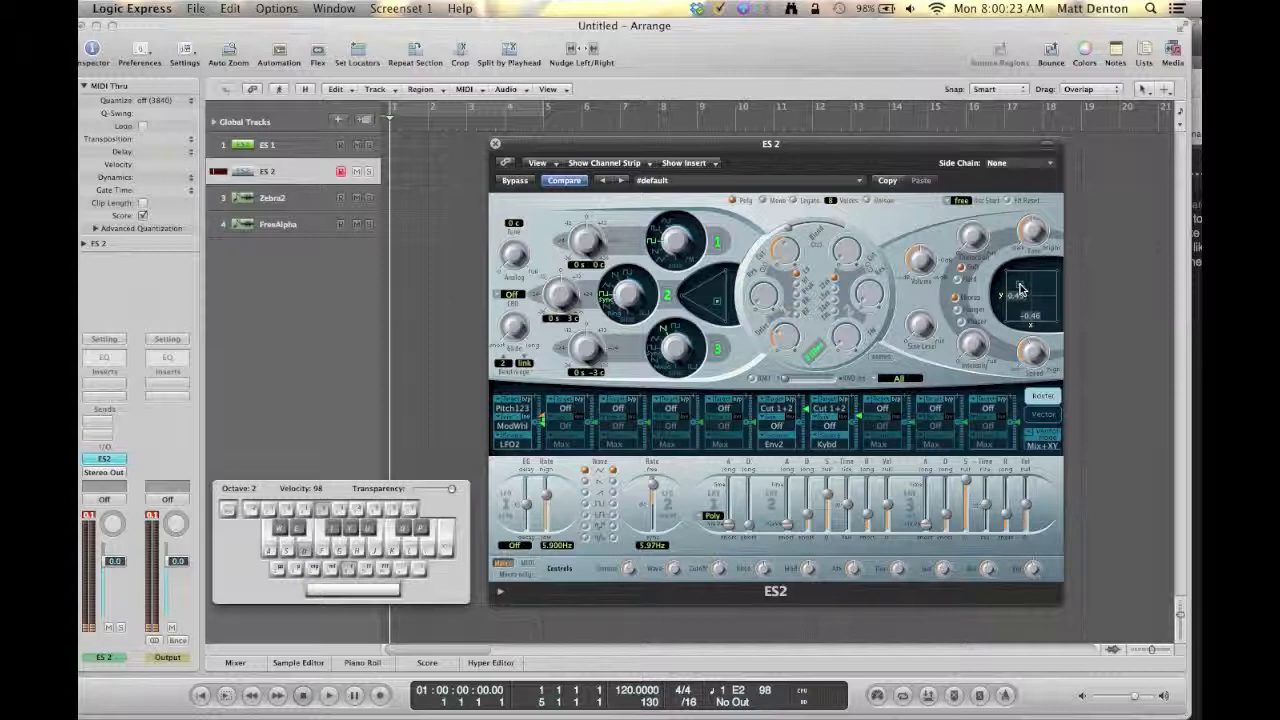
click(585, 504)
key(d)
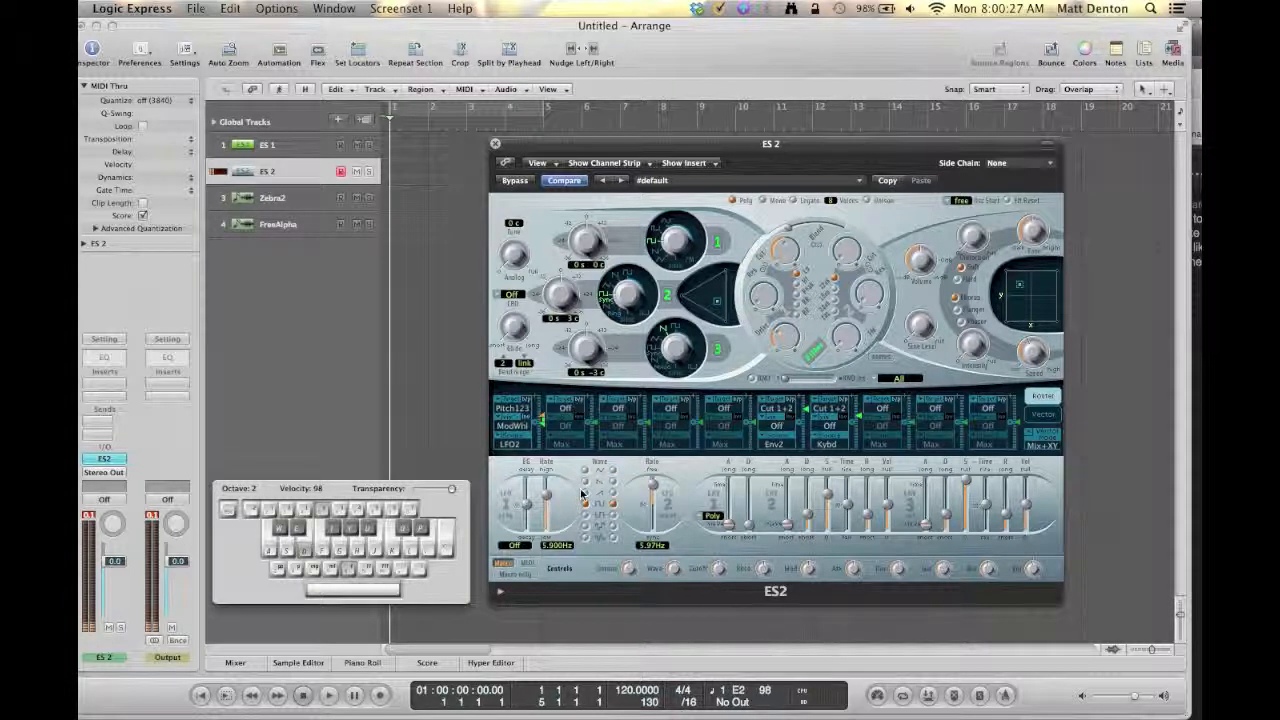
Step: Raise the attack of ES2 envelopes 1, 2 and 3 and audition the slower sound with several notes
drag(729, 523, 744, 496)
drag(788, 524, 788, 492)
key(d)
drag(926, 526, 966, 490)
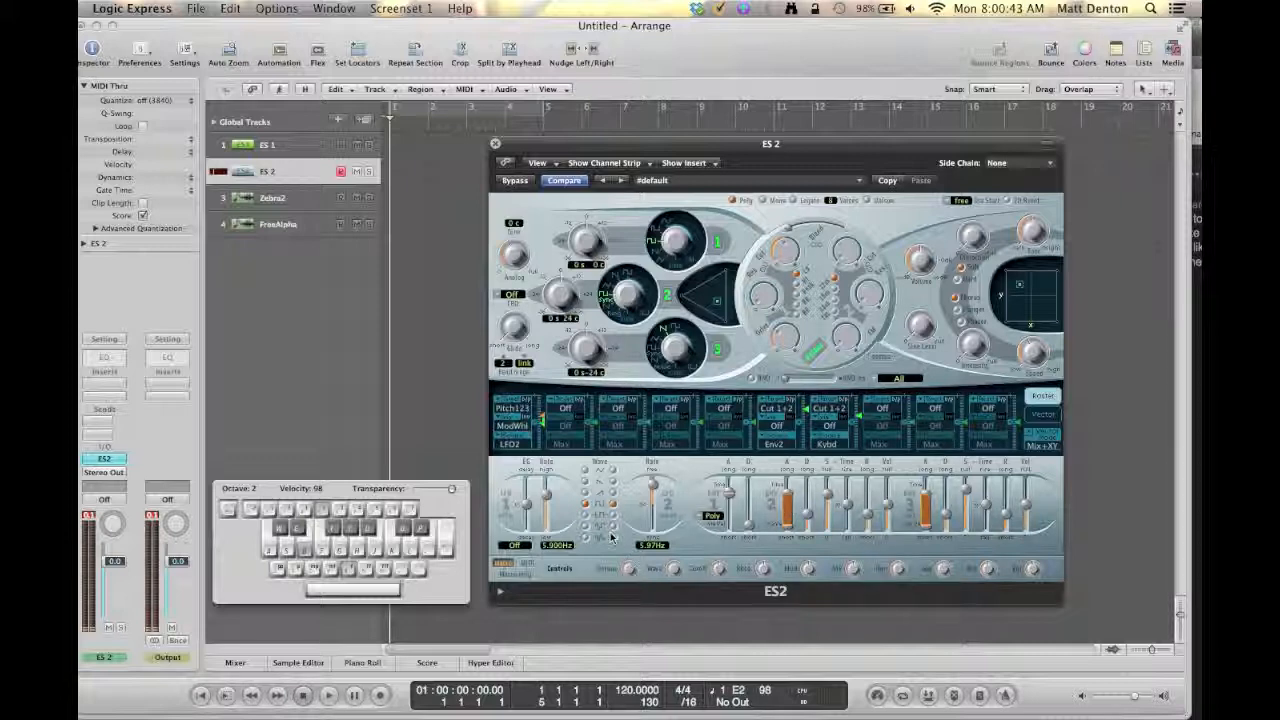
key(s)
key(a)
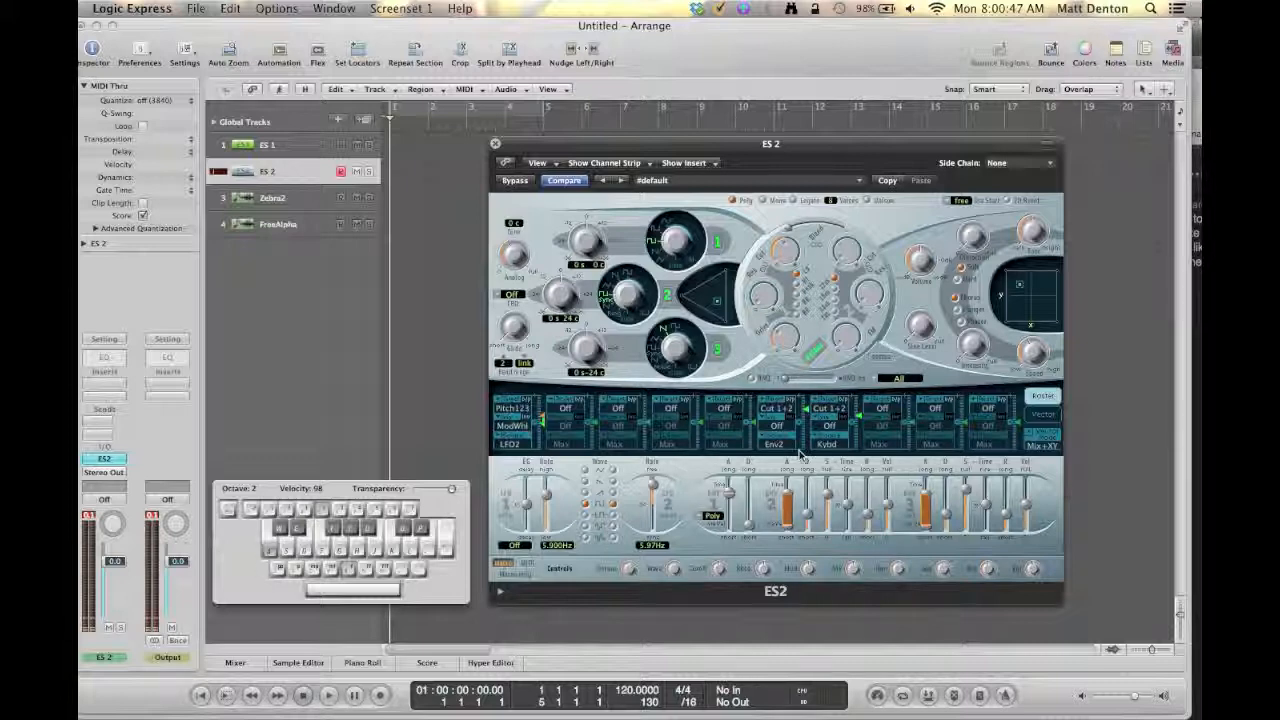
key(s)
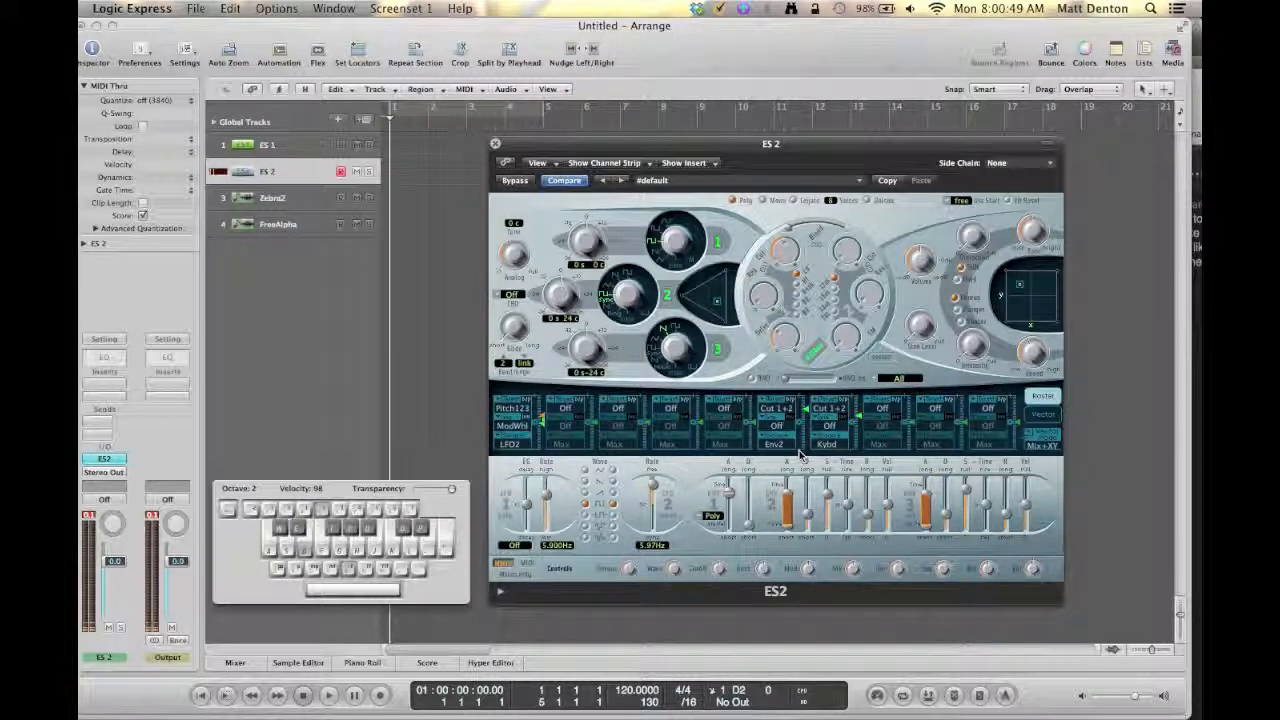
Step: Audition the slow-attack ES2 sound with one more D note
key(d)
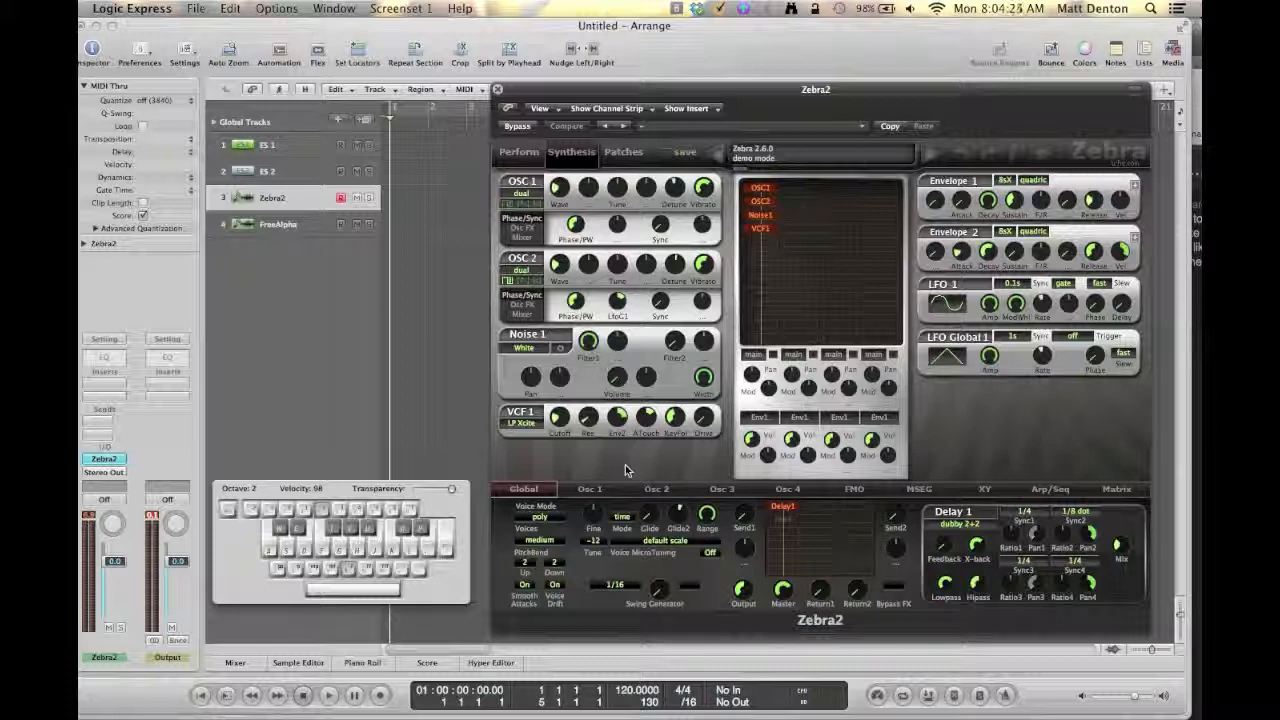
Step: Audition the Zebra2 synth with a few C, D and E notes and turn up the Wave setting of OSC 1
key(d)
key(s)
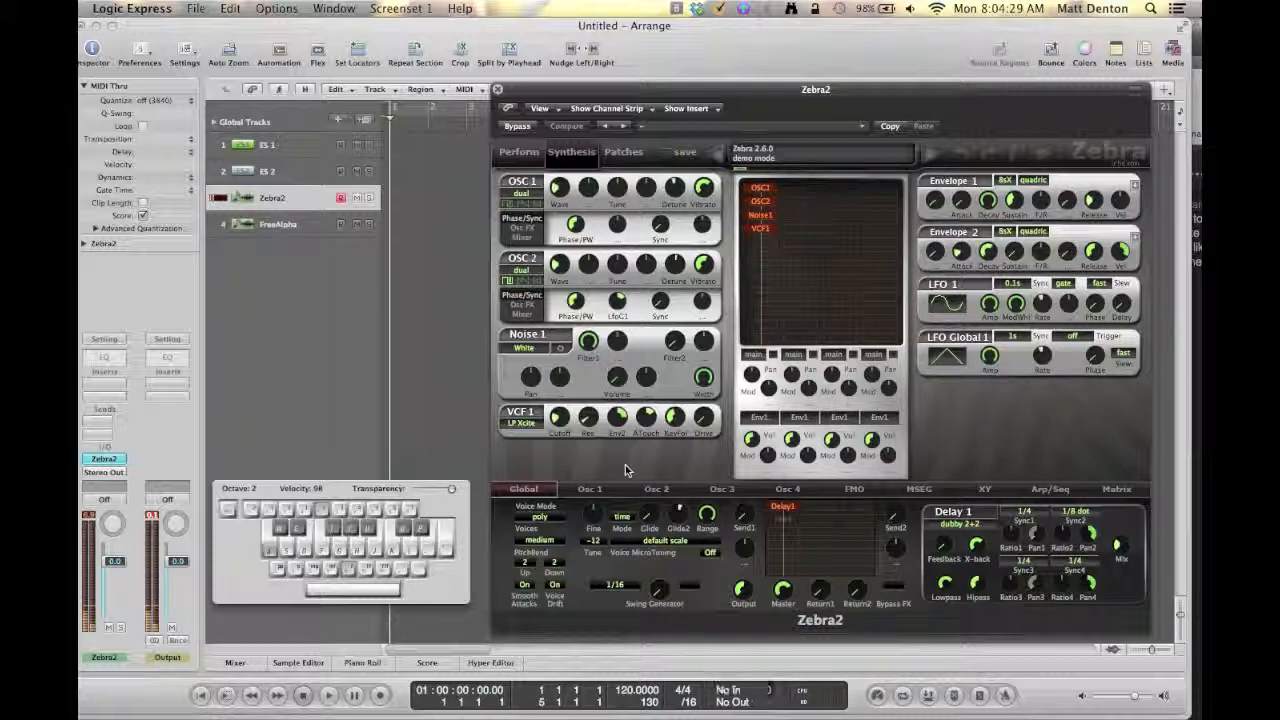
key(a)
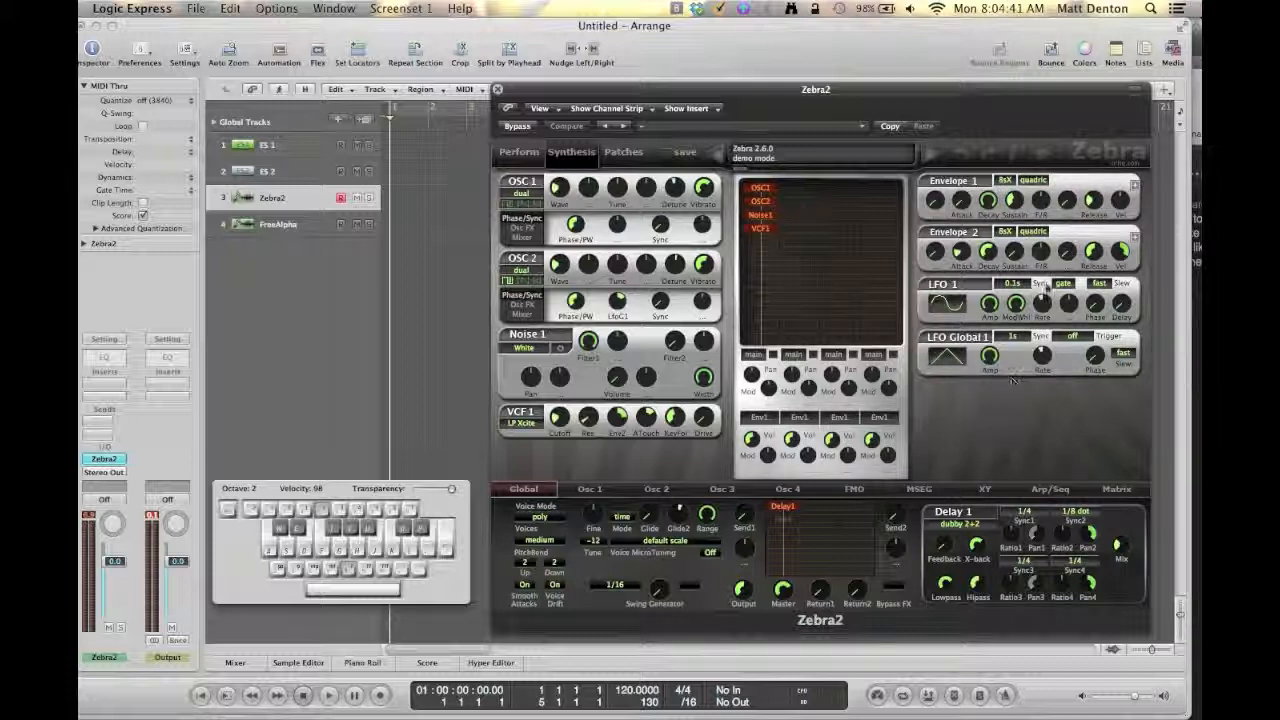
key(a)
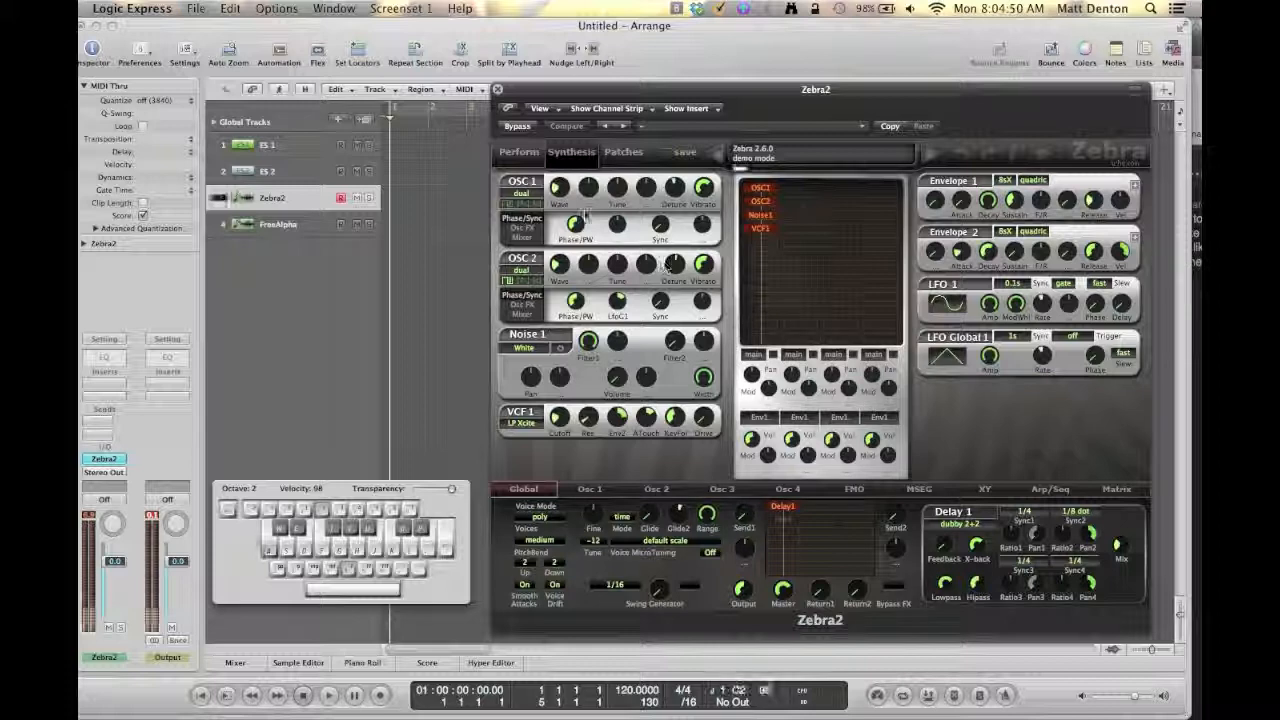
drag(562, 186, 568, 152)
key(s)
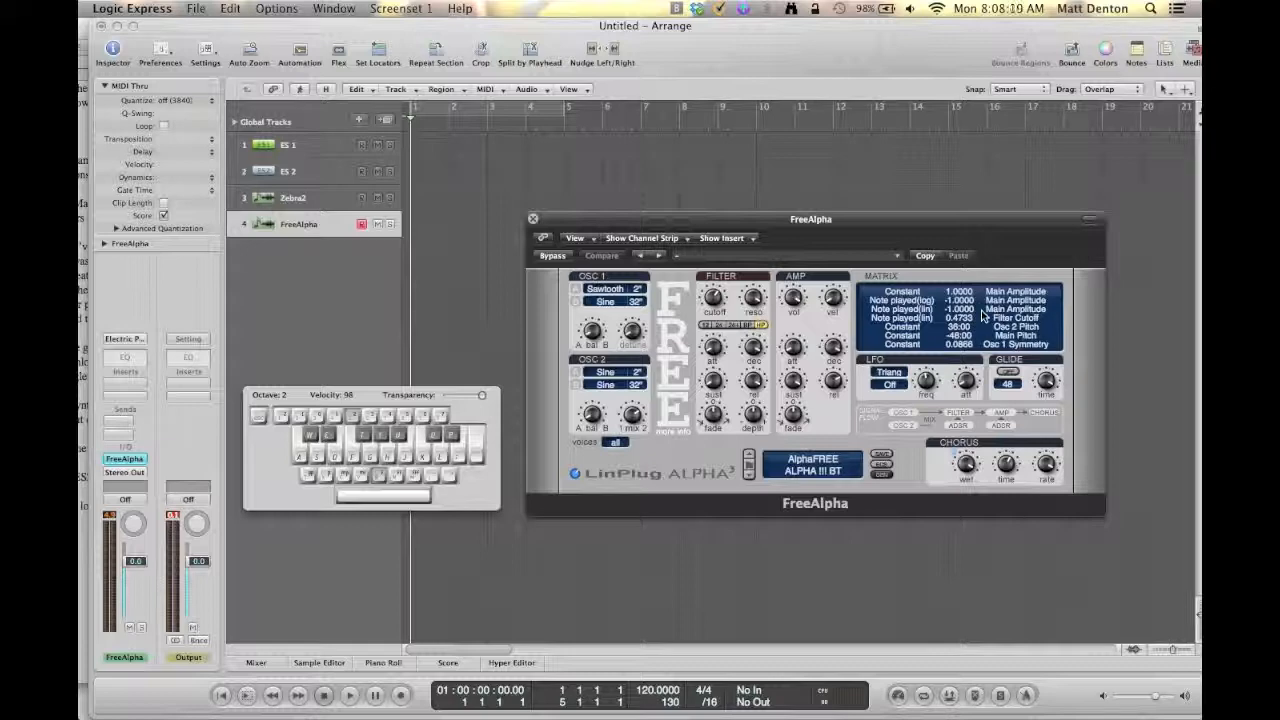
Step: Audition the FreeAlpha synth on track 4 by playing a short melody around C, D, E and G
key(s)
key(d)
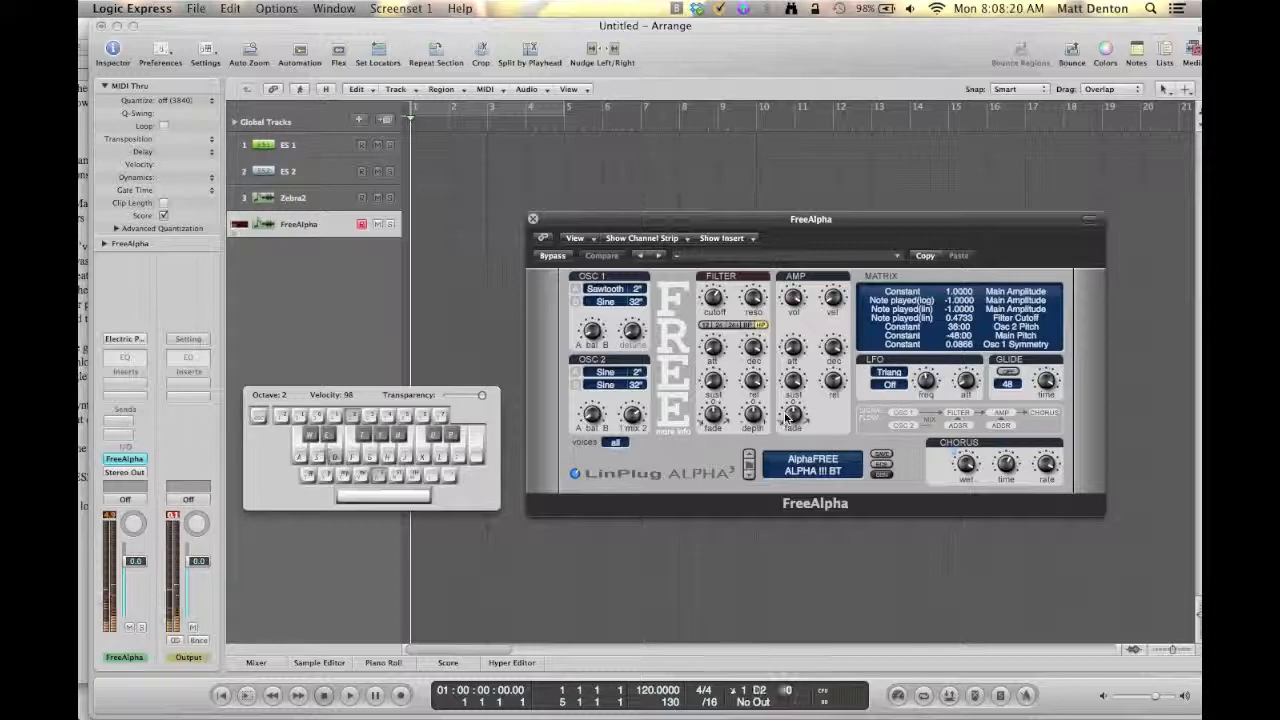
key(s)
key(d)
key(g)
key(d)
key(s)
key(a)
key(s)
key(d)
key(d)
key(s)
key(d)
key(s)
key(a)
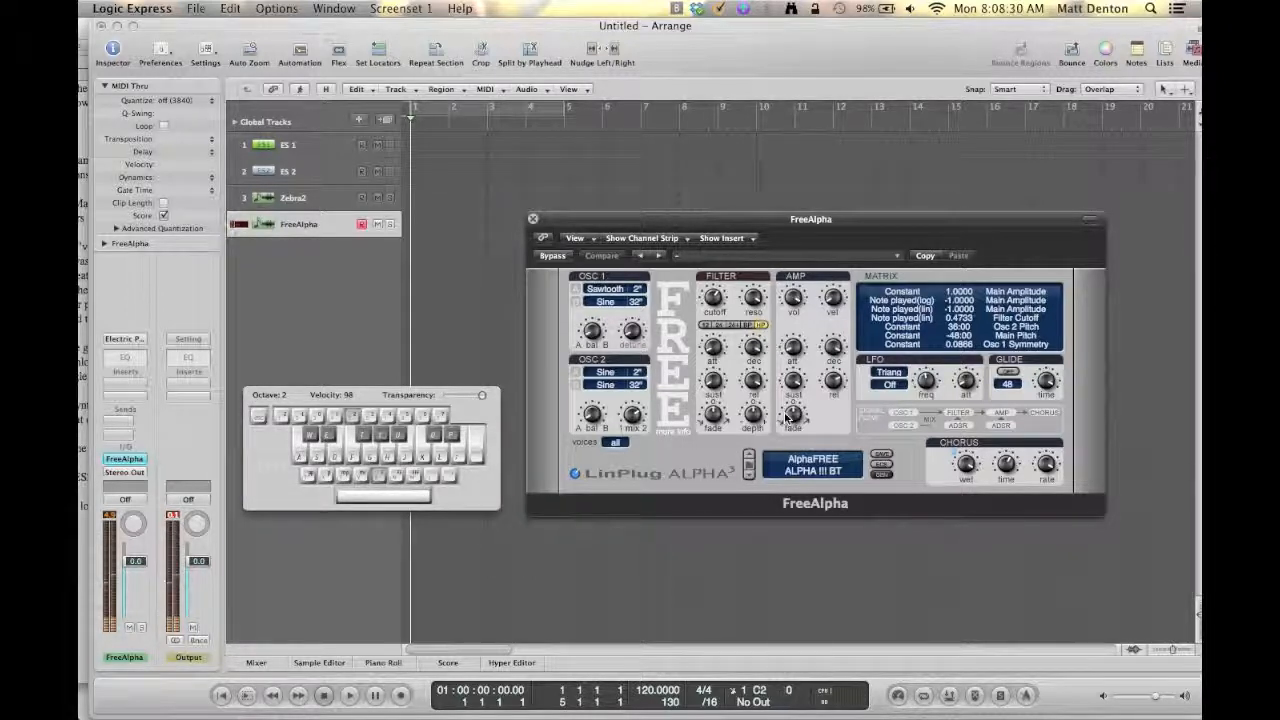